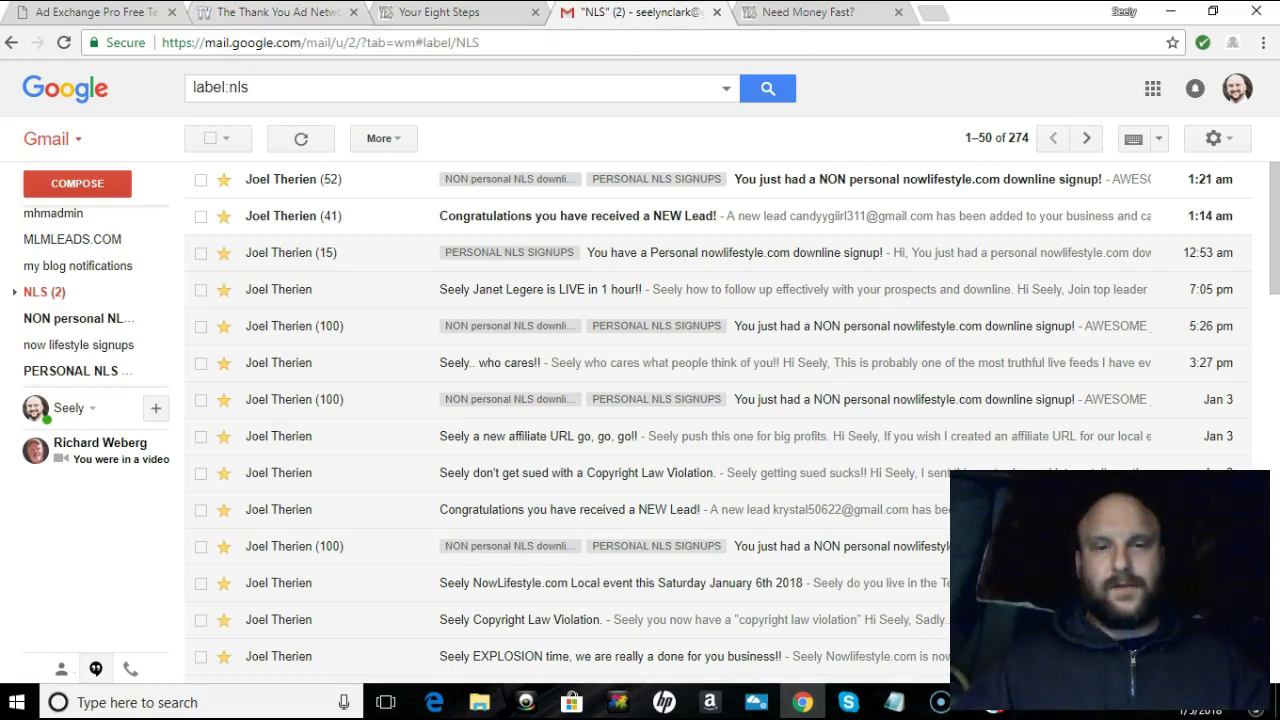
# Step: Switch to The Thank You Ad Network and look over the existing ad and the new-ad form under Manage Ads
pyautogui.click(281, 20)
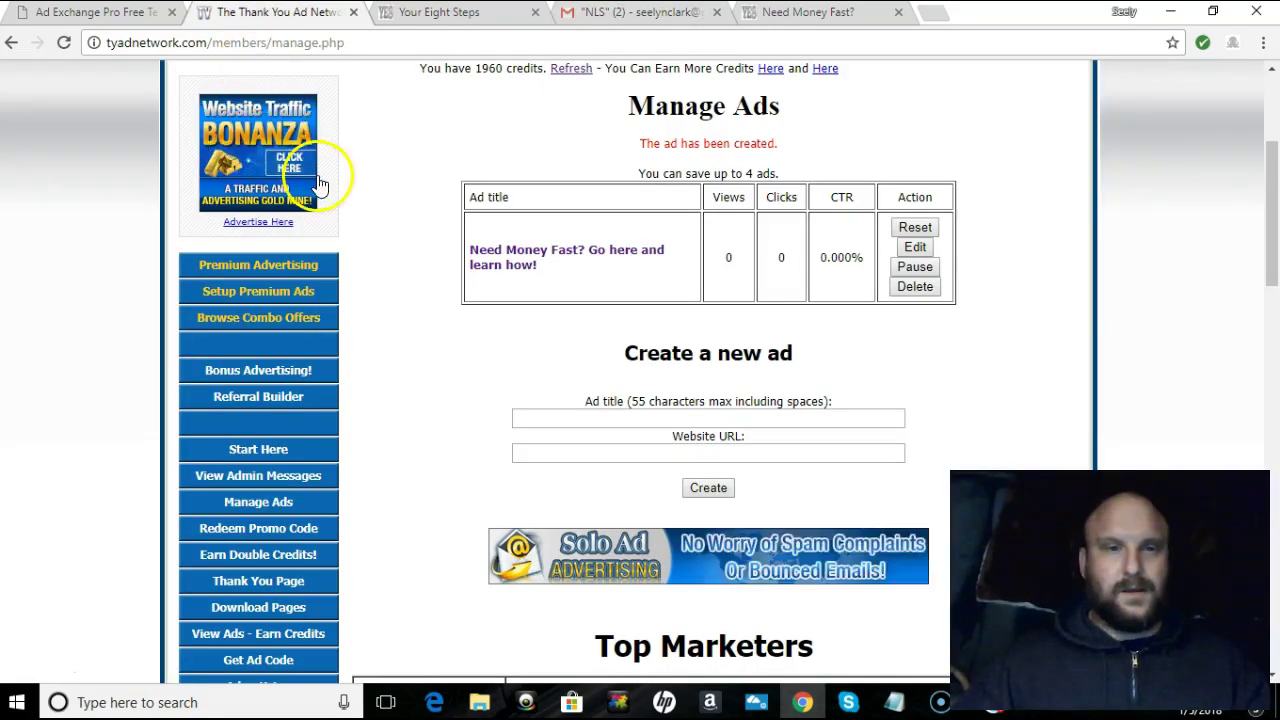
pyautogui.scroll(3, 290, 215)
pyautogui.scroll(-5, 295, 195)
pyautogui.scroll(5, 229, 186)
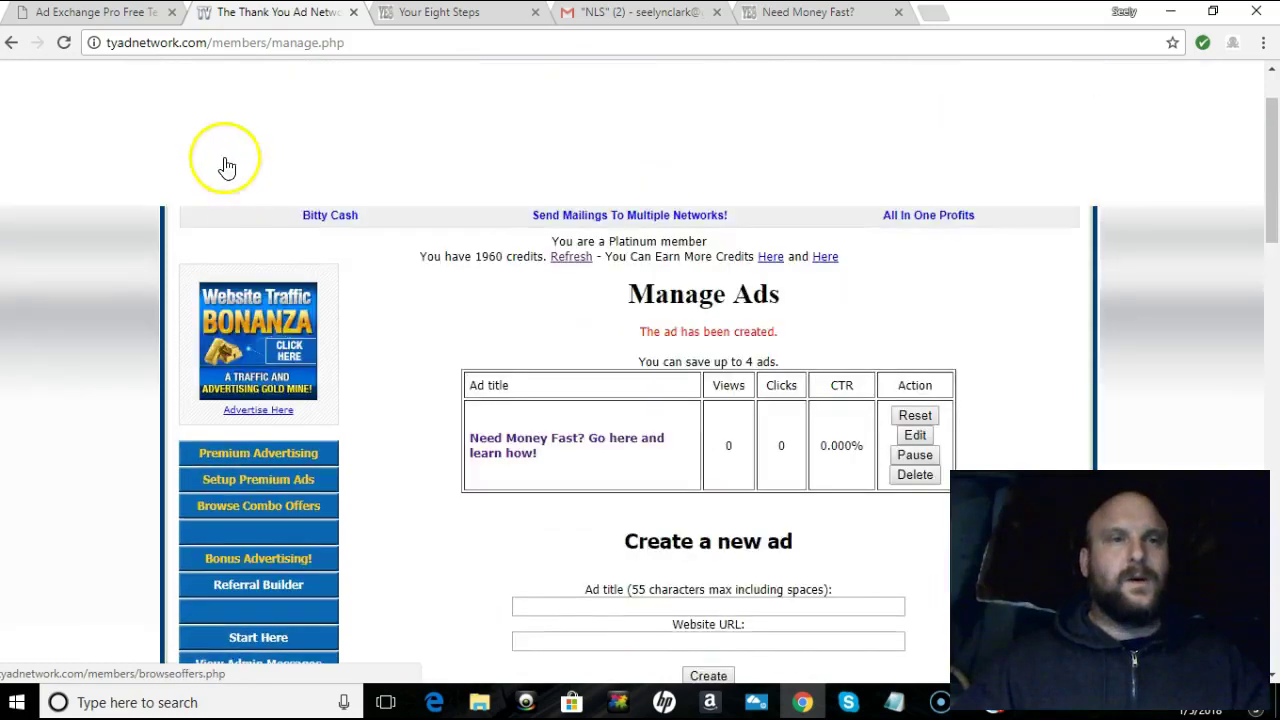
pyautogui.scroll(-2, 420, 330)
pyautogui.scroll(-1, 410, 318)
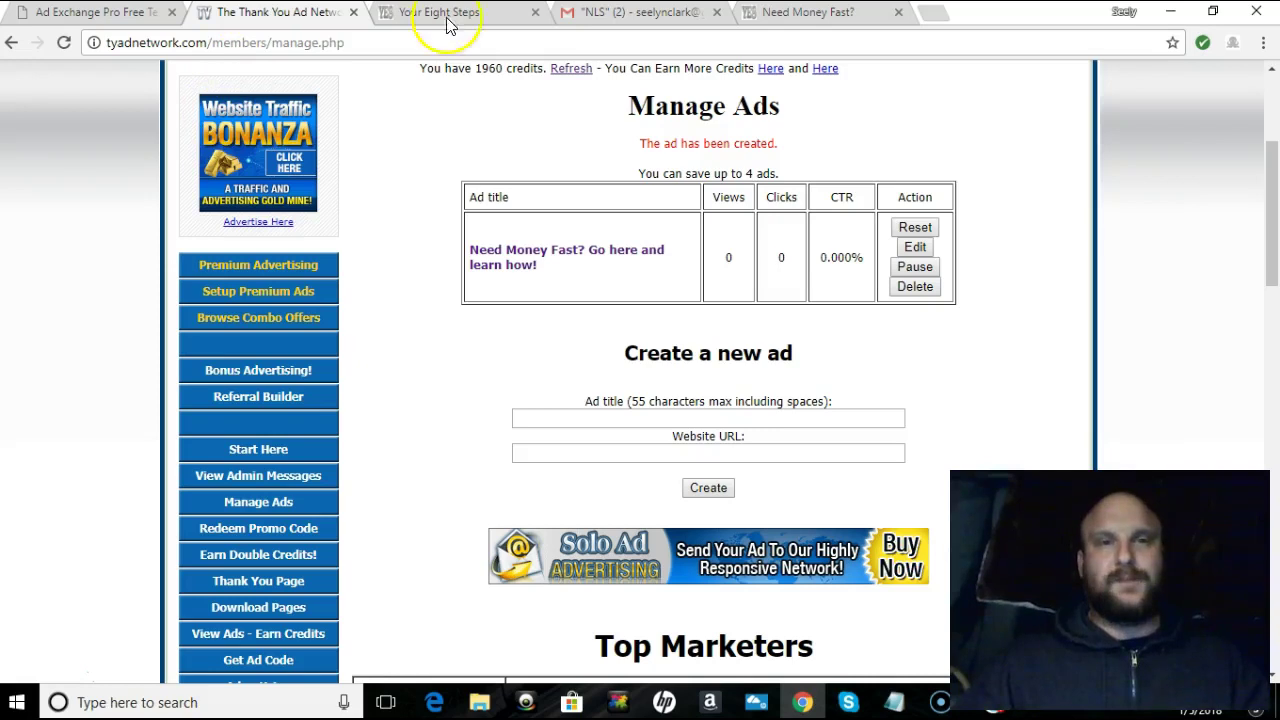
# Step: Review the Now Lifestyle details and Pro squeeze page links on Your Eight Steps, and check the NLS emails in Gmail
pyautogui.click(484, 28)
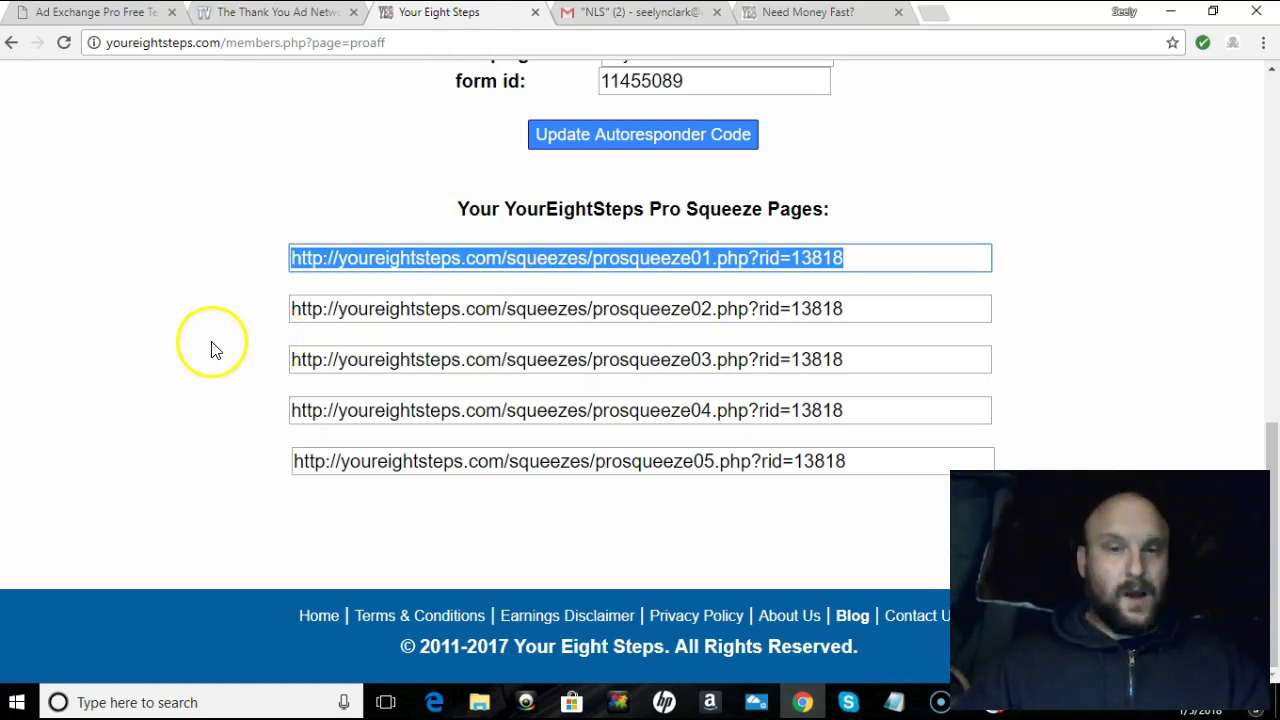
pyautogui.scroll(1, 200, 351)
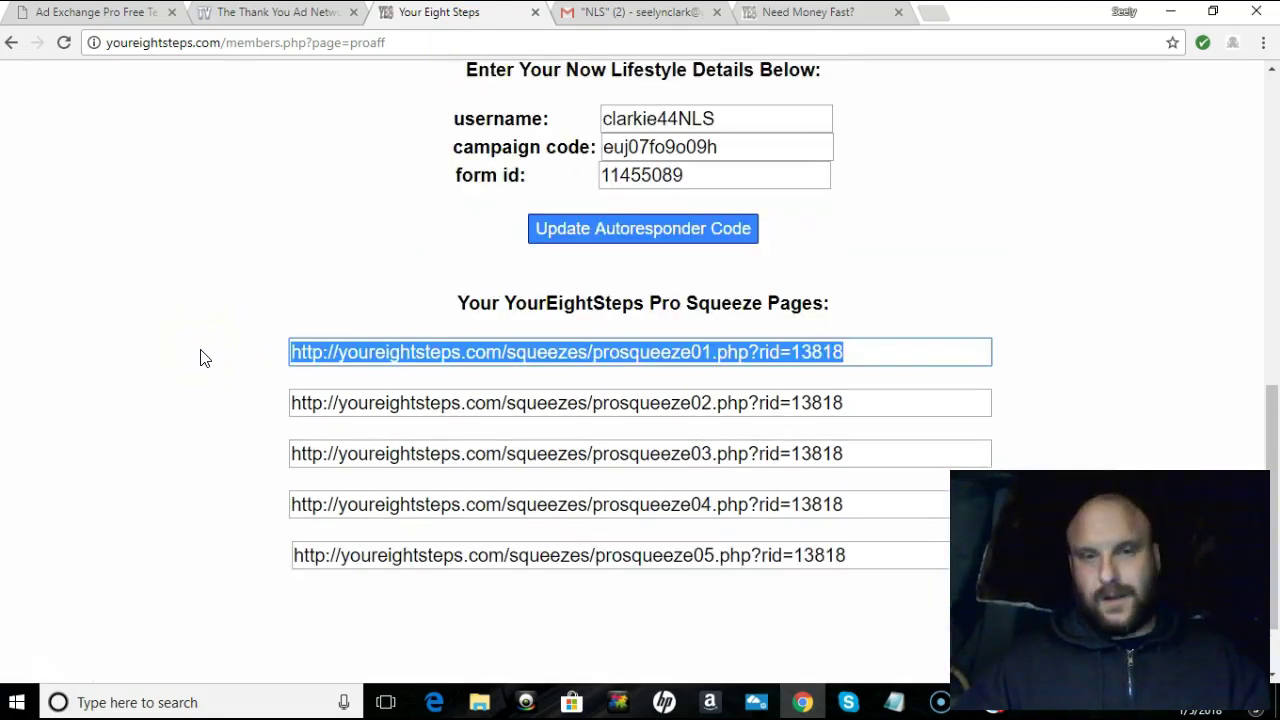
pyautogui.scroll(5, 200, 358)
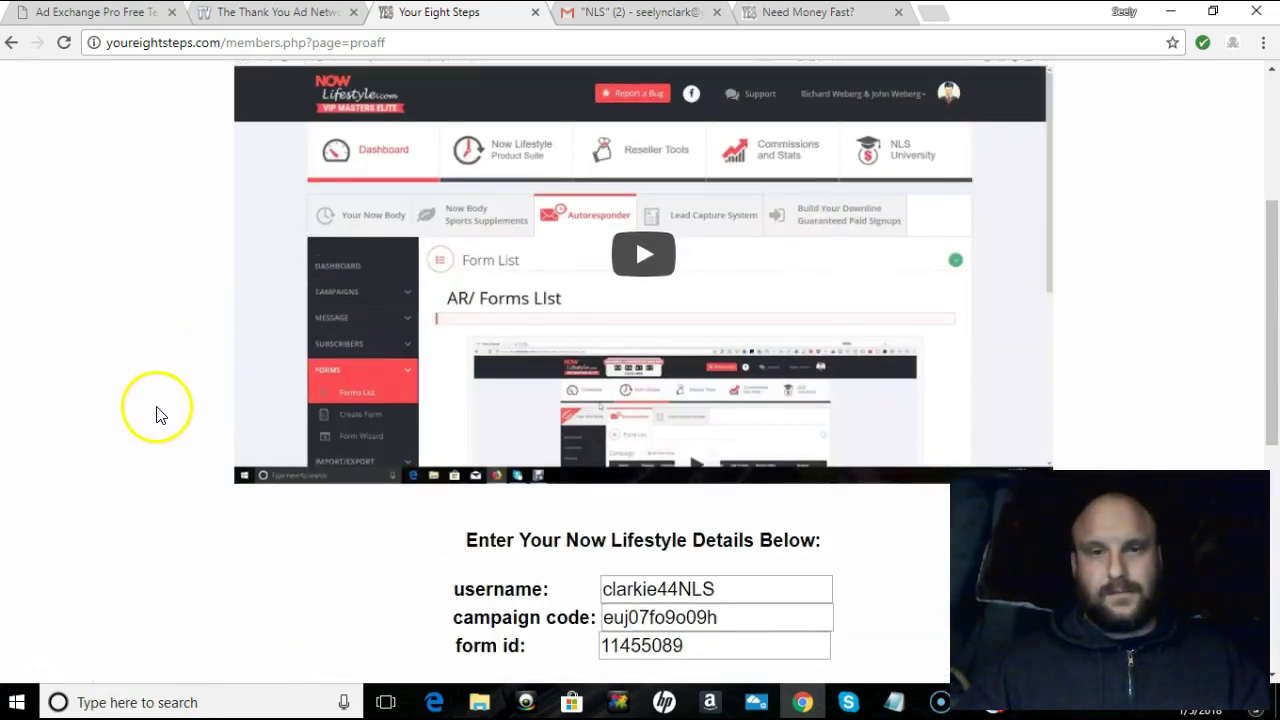
pyautogui.scroll(2, 123, 257)
pyautogui.scroll(-1, 97, 283)
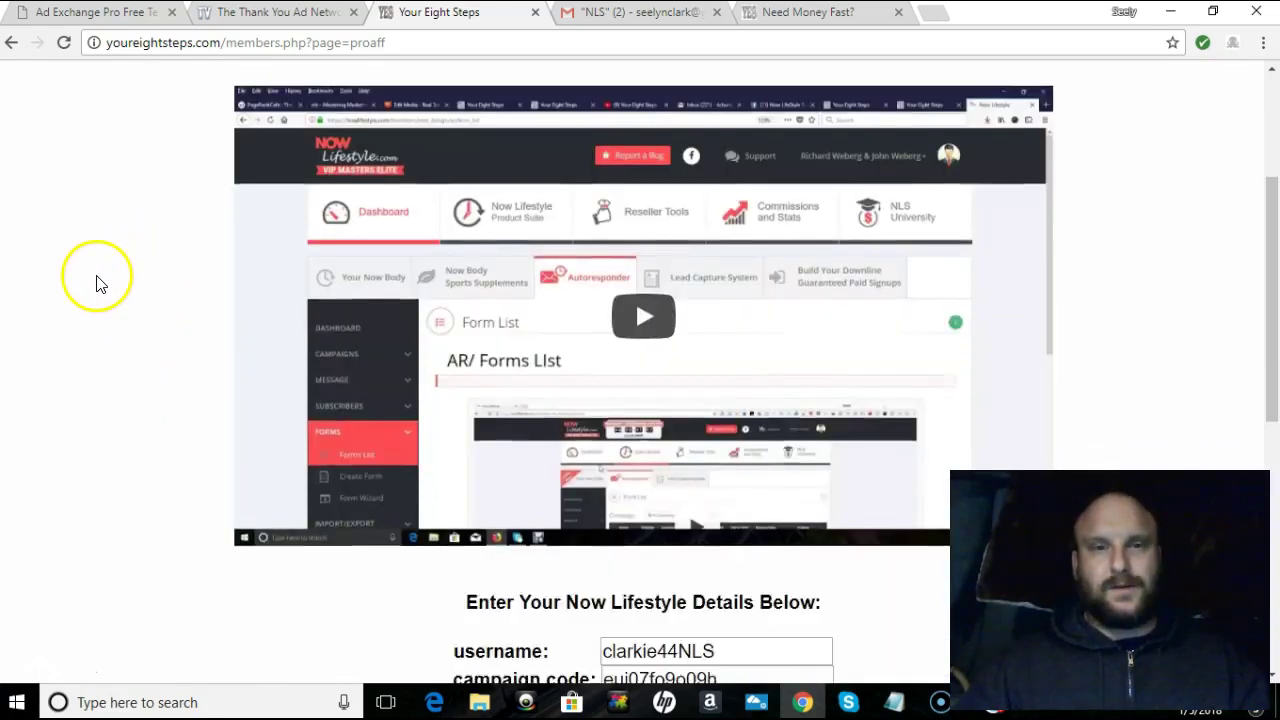
pyautogui.scroll(-1, 97, 283)
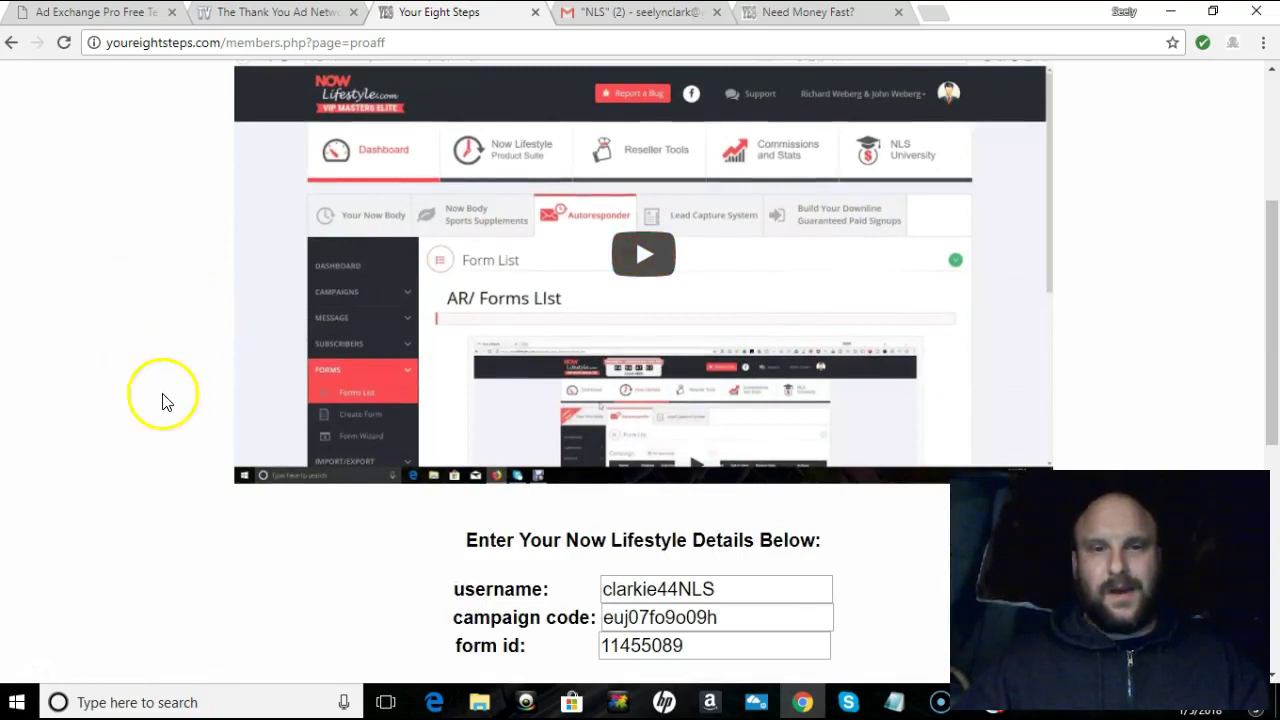
pyautogui.scroll(-4, 106, 300)
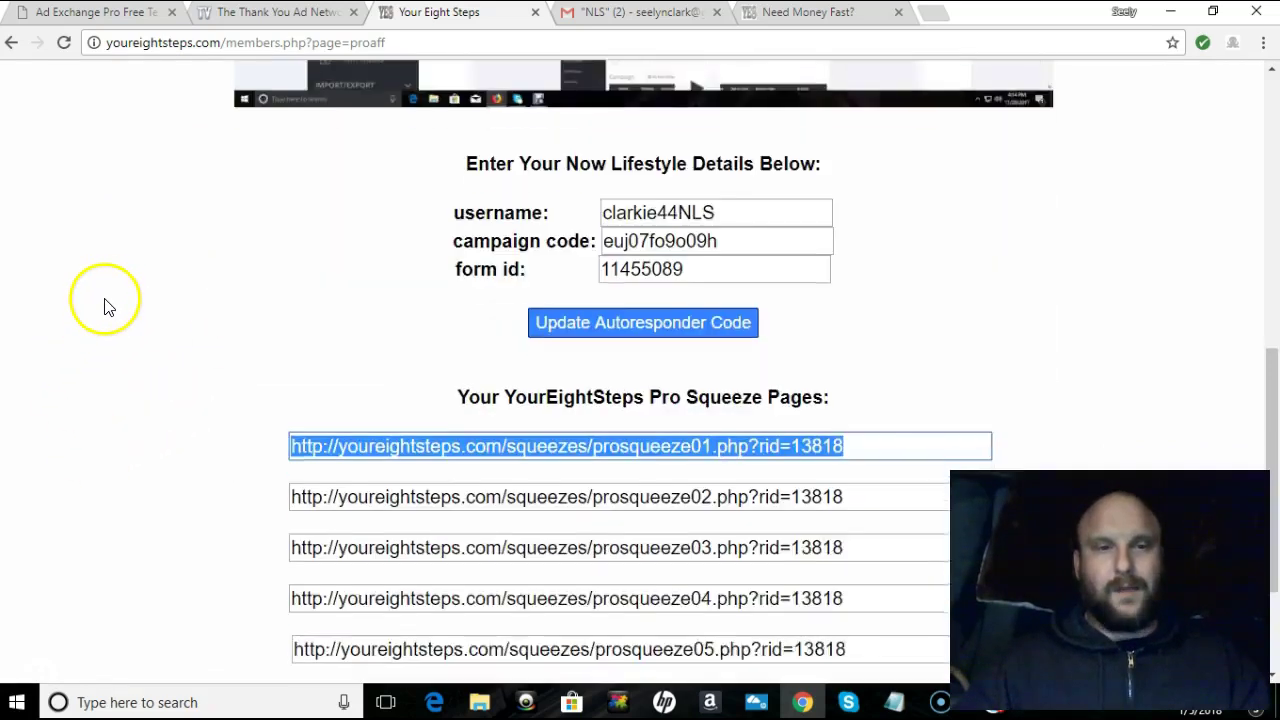
pyautogui.scroll(-2, 104, 305)
pyautogui.scroll(2, 95, 318)
pyautogui.scroll(-1, 85, 328)
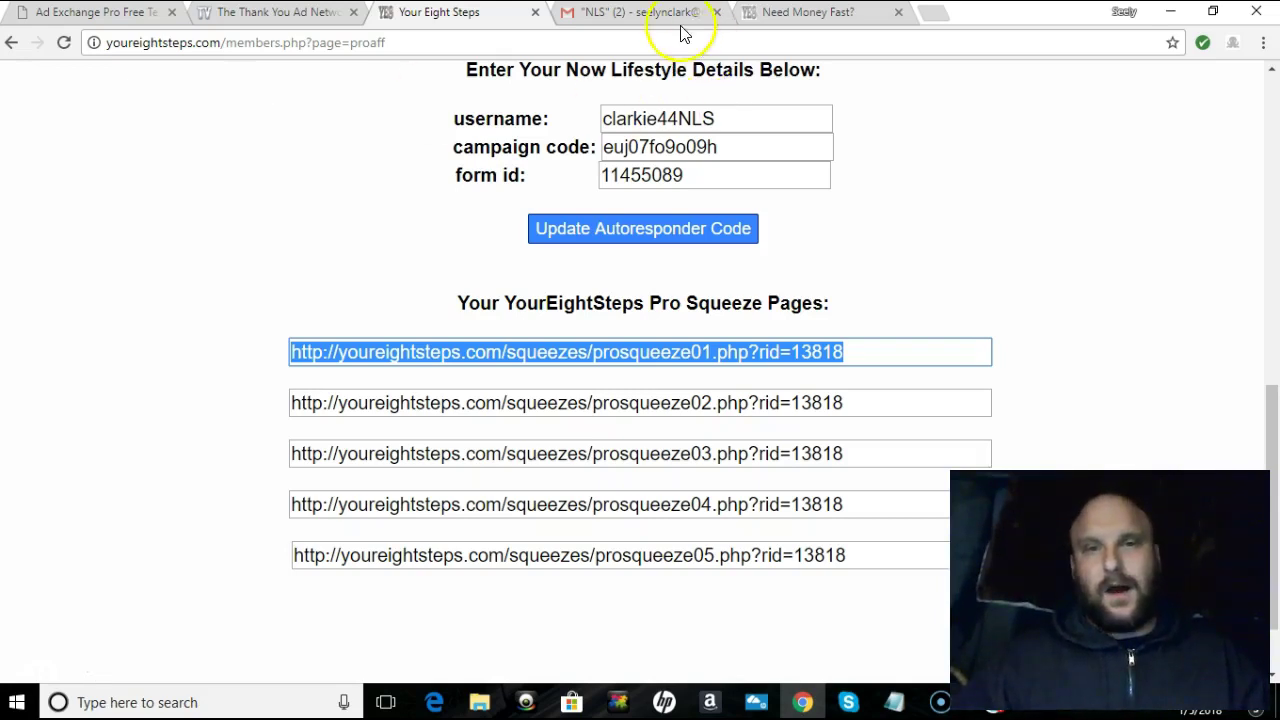
pyautogui.click(650, 14)
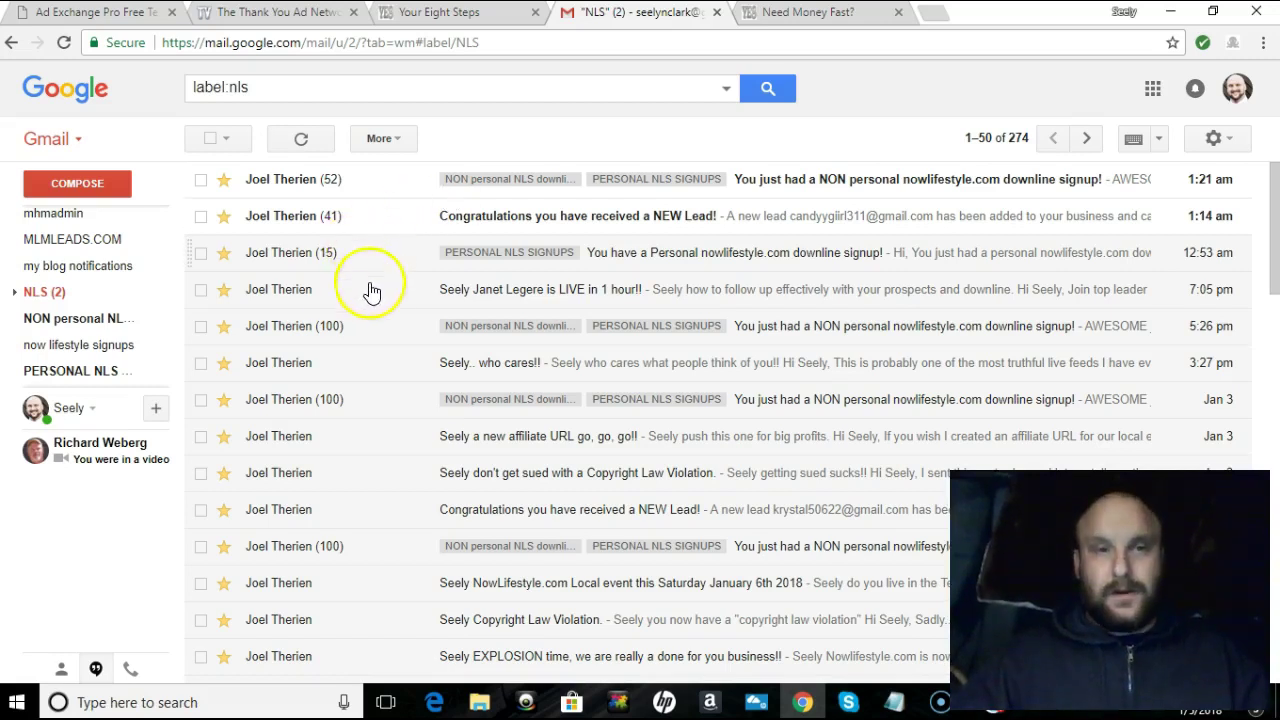
# Step: Return to Your Eight Steps and open the Pro Squeeze Pages section
pyautogui.click(450, 22)
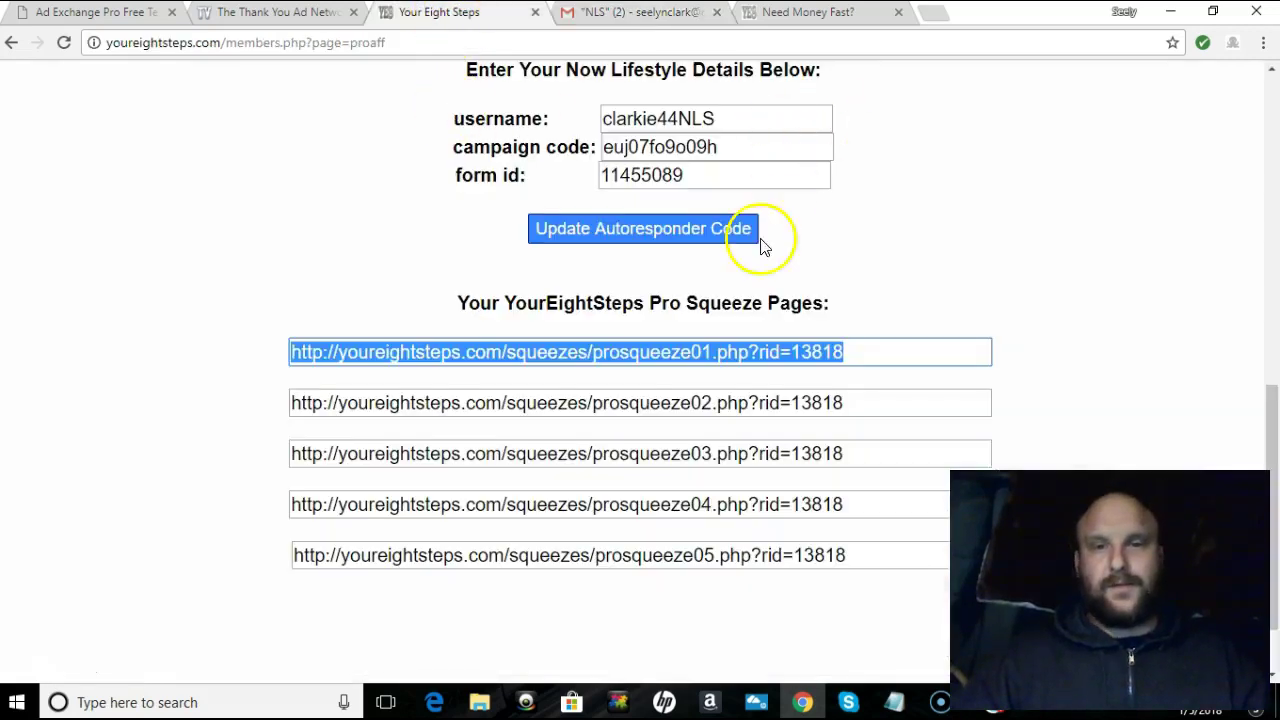
pyautogui.scroll(4, 343, 255)
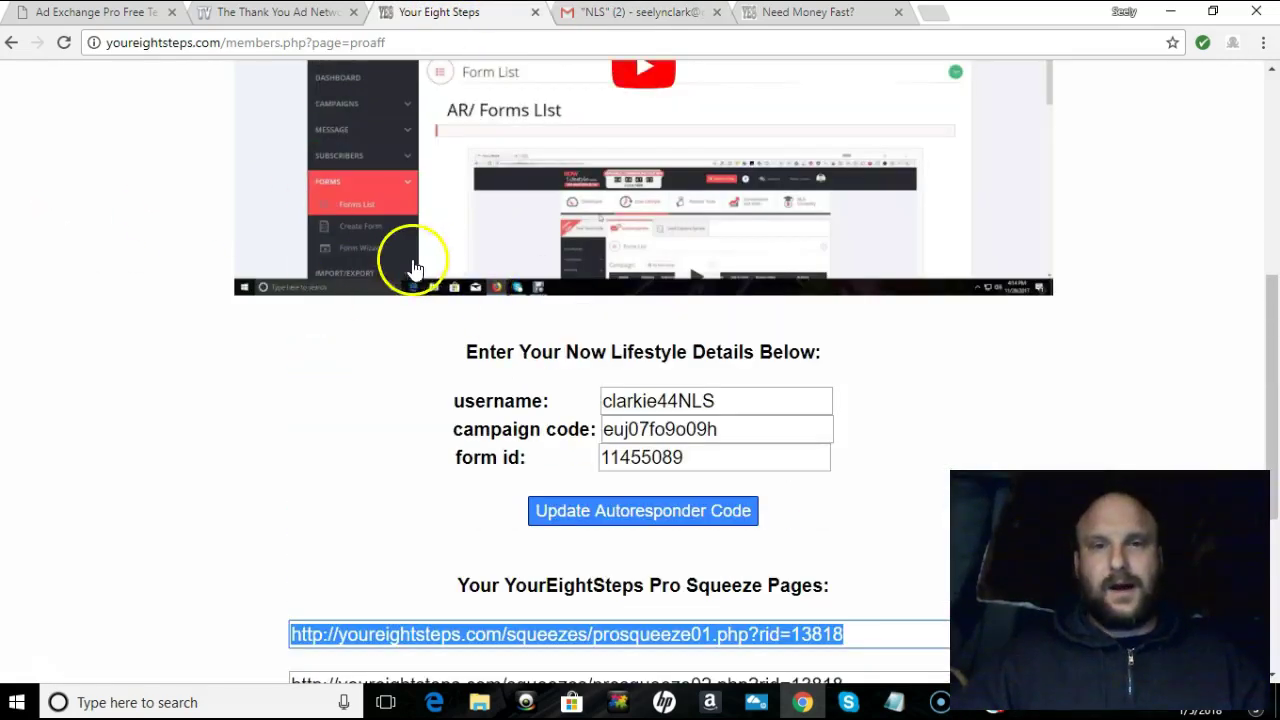
pyautogui.scroll(-3, 400, 265)
pyautogui.scroll(10, 257, 242)
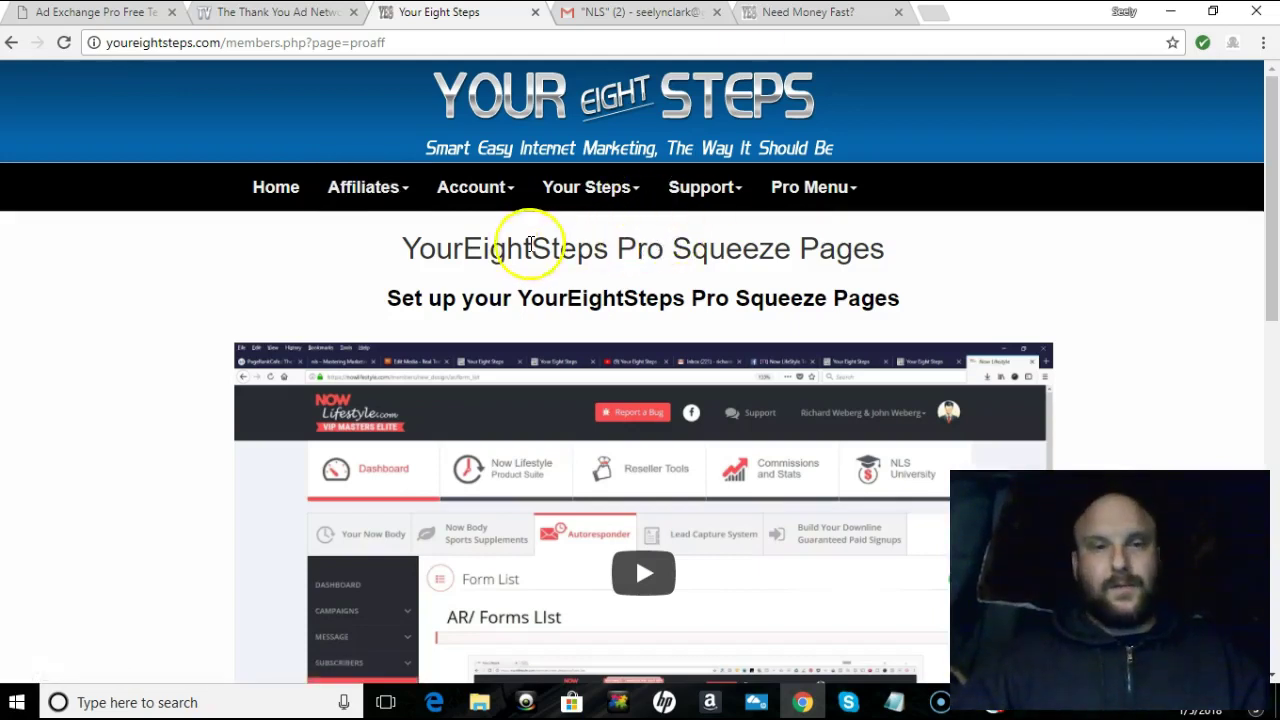
pyautogui.click(798, 205)
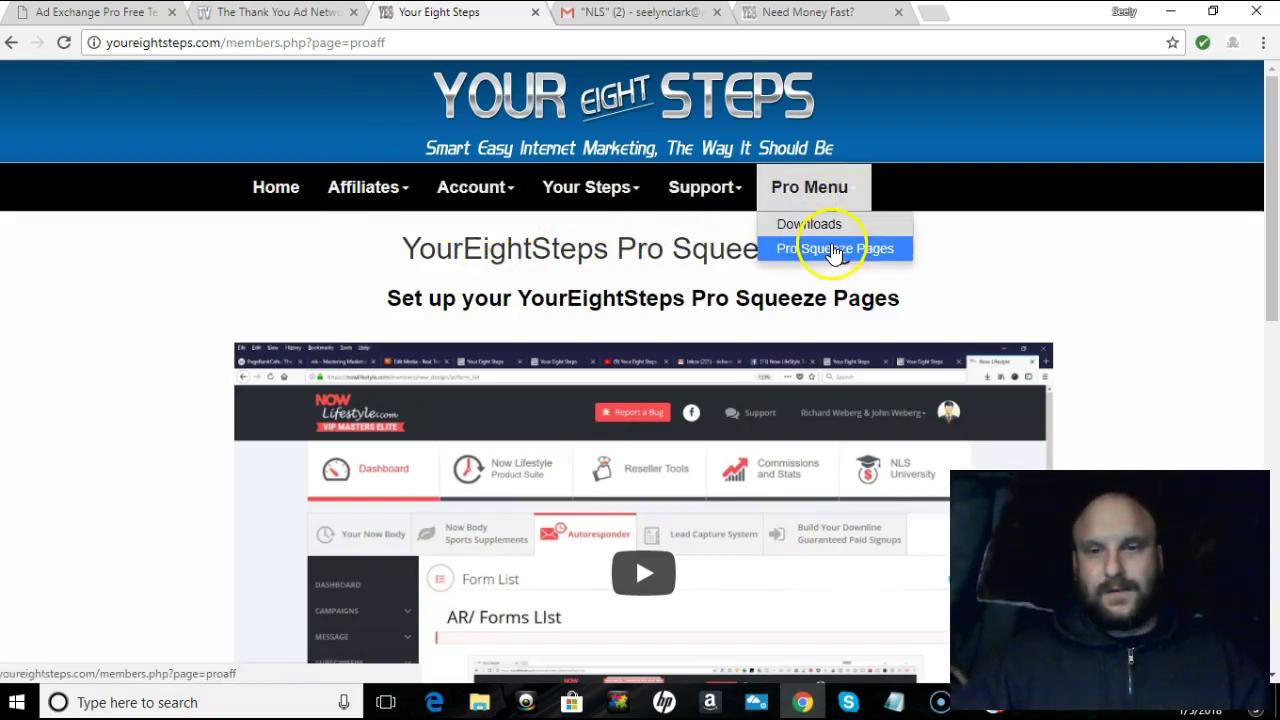
pyautogui.click(837, 249)
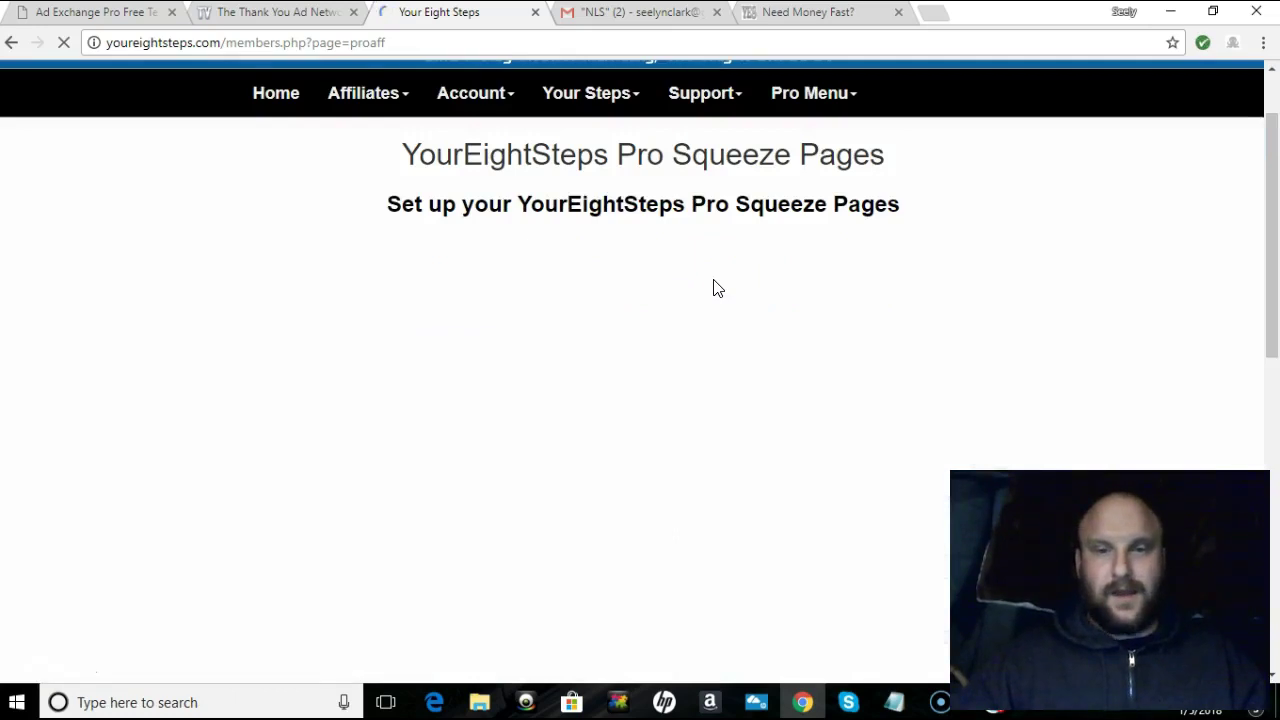
# Step: Copy the first Pro squeeze page link (prosqueeze01) and view the Need Money Fast? page
pyautogui.scroll(-2, 717, 288)
pyautogui.scroll(-4, 713, 286)
pyautogui.scroll(-3, 713, 286)
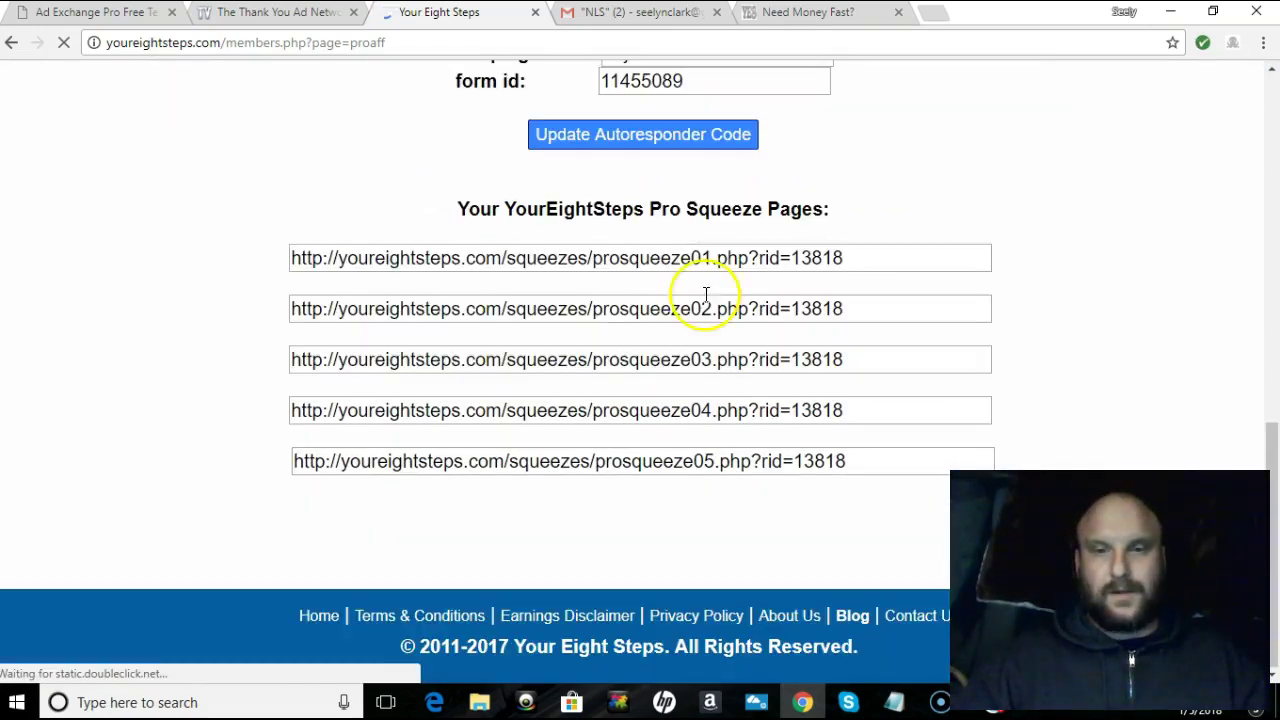
pyautogui.moveTo(860, 258); pyautogui.dragTo(270, 258)
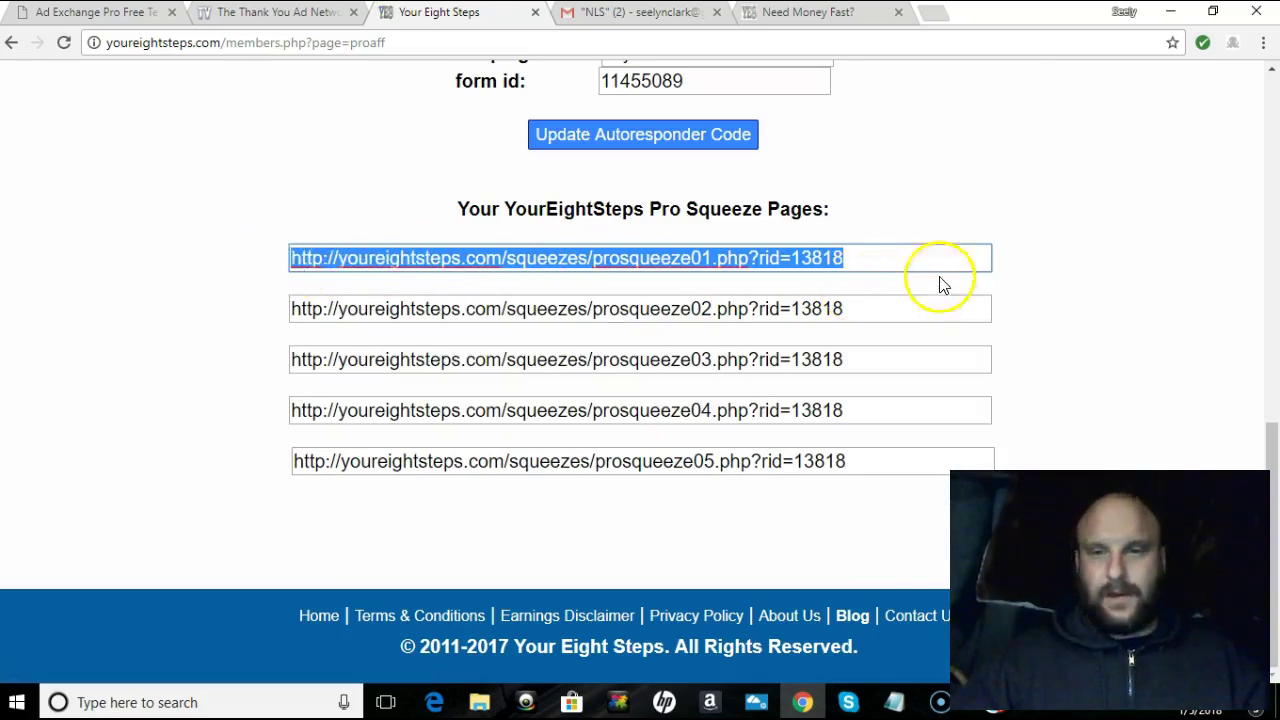
pyautogui.click(860, 260)
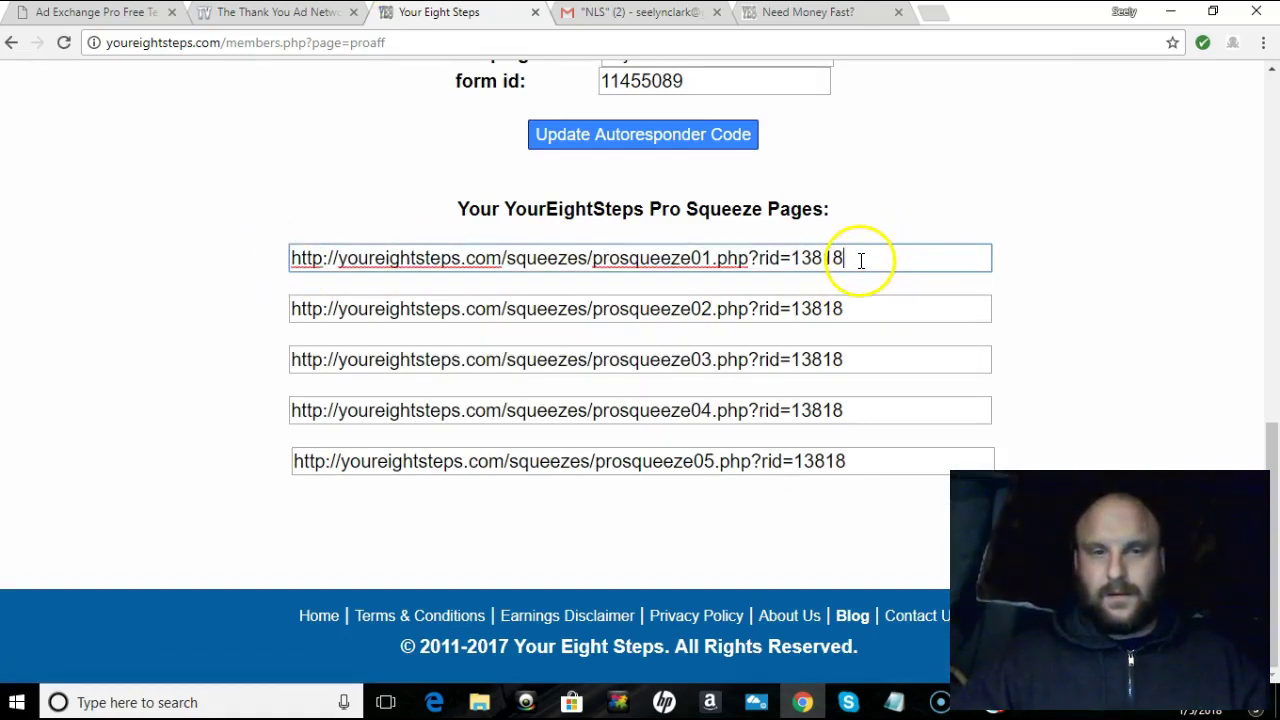
pyautogui.moveTo(850, 260); pyautogui.dragTo(430, 258)
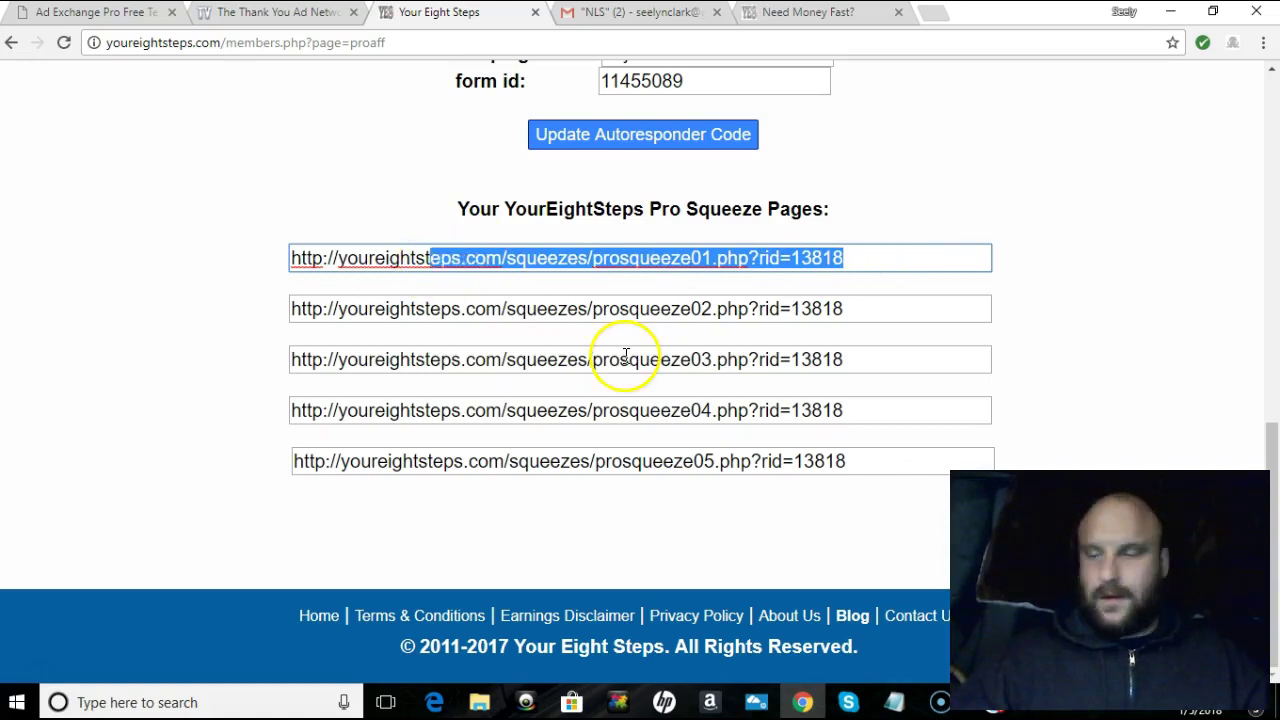
pyautogui.click(868, 268)
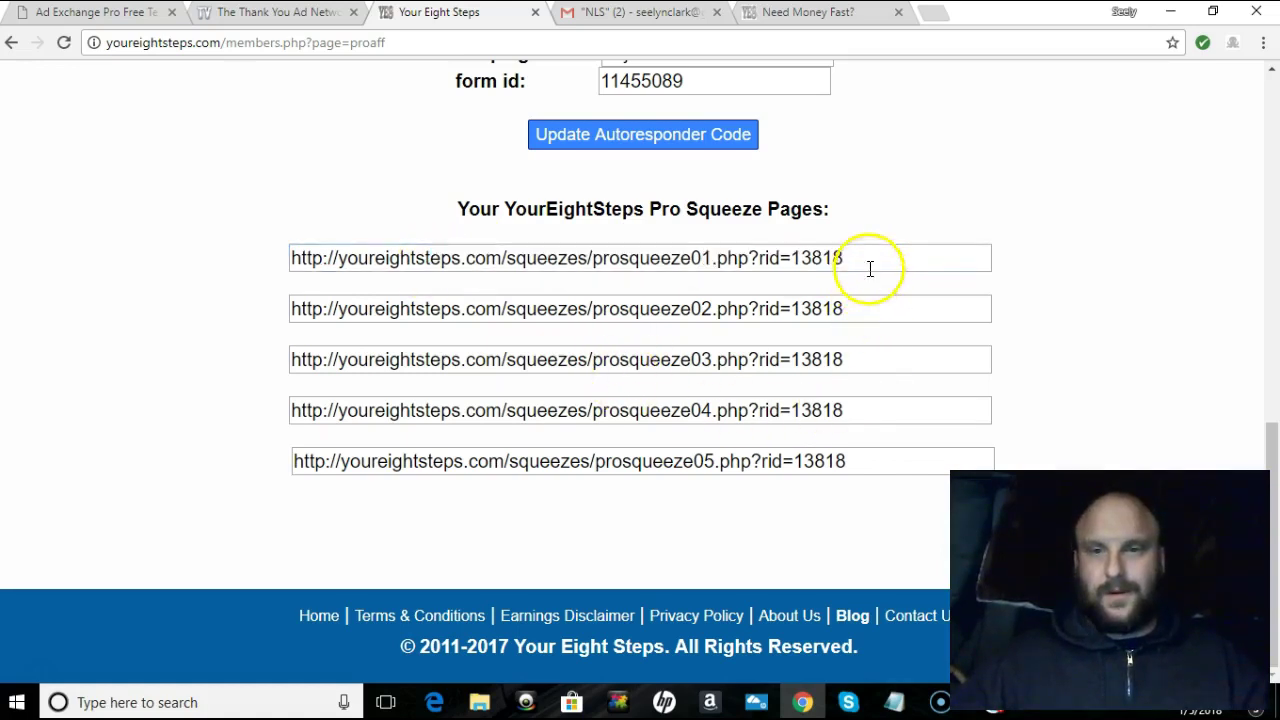
pyautogui.moveTo(851, 257); pyautogui.dragTo(282, 249)
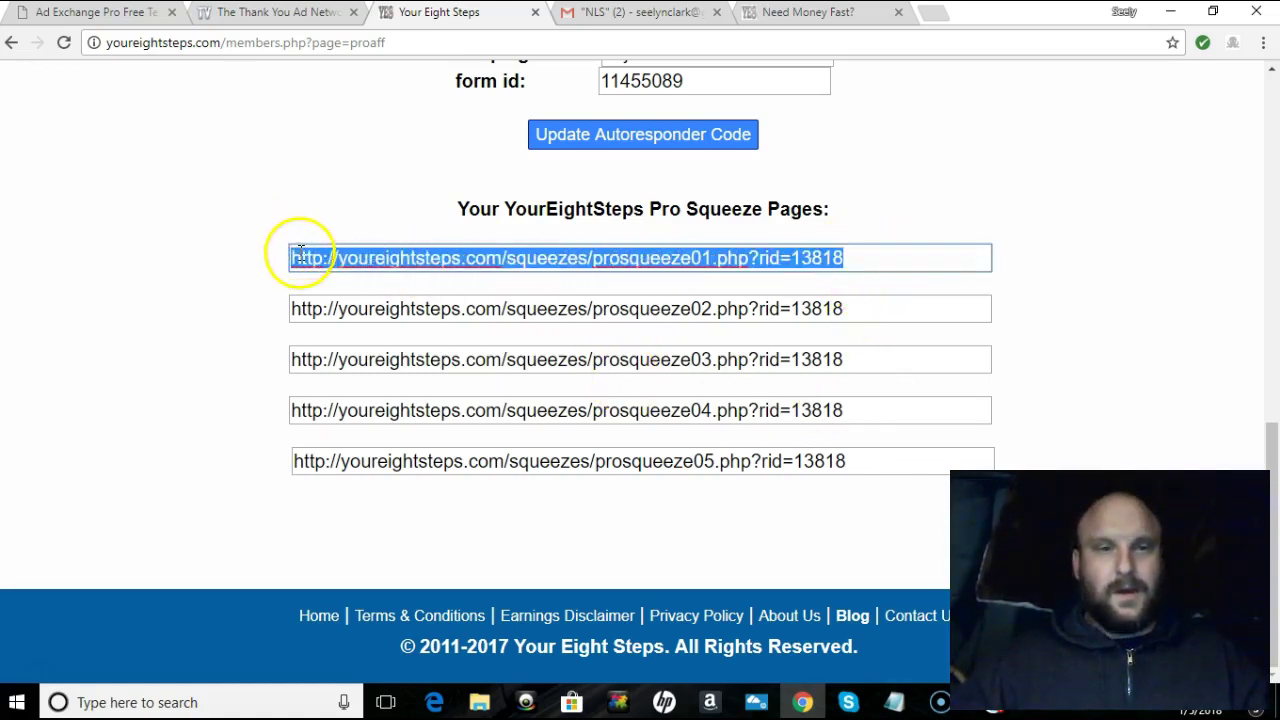
pyautogui.rightClick(305, 260)
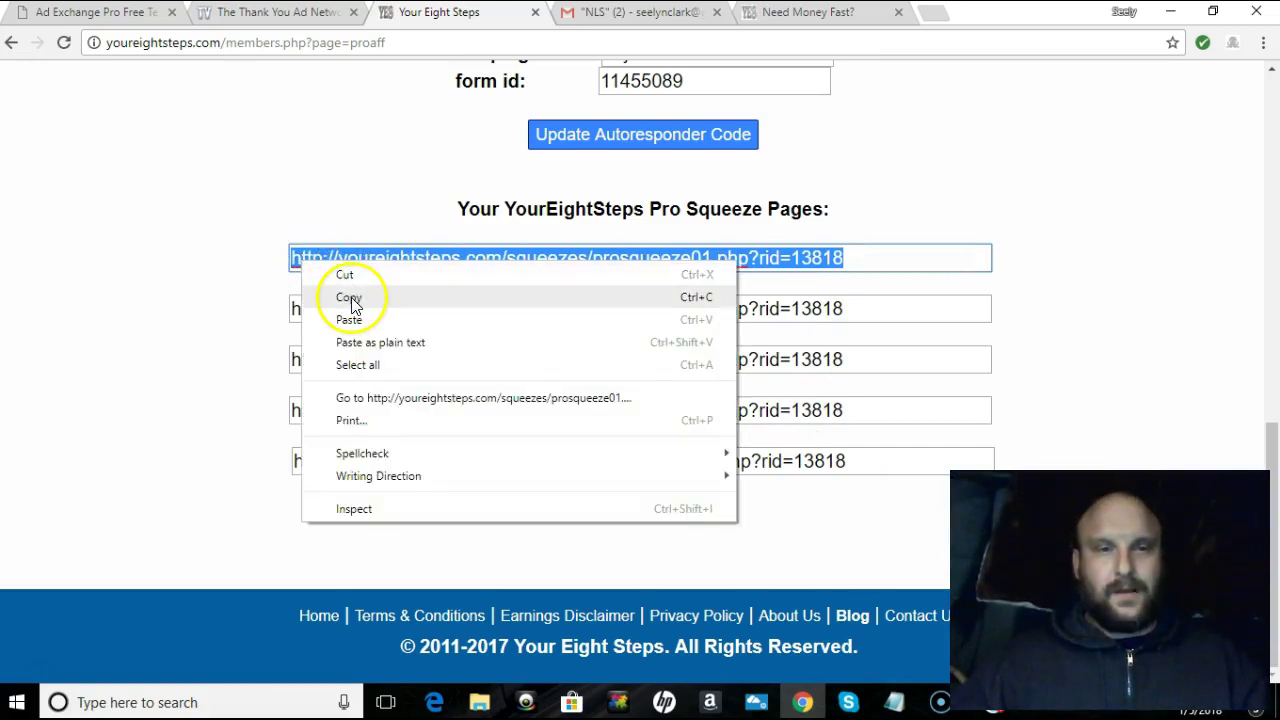
pyautogui.click(349, 294)
pyautogui.click(783, 14)
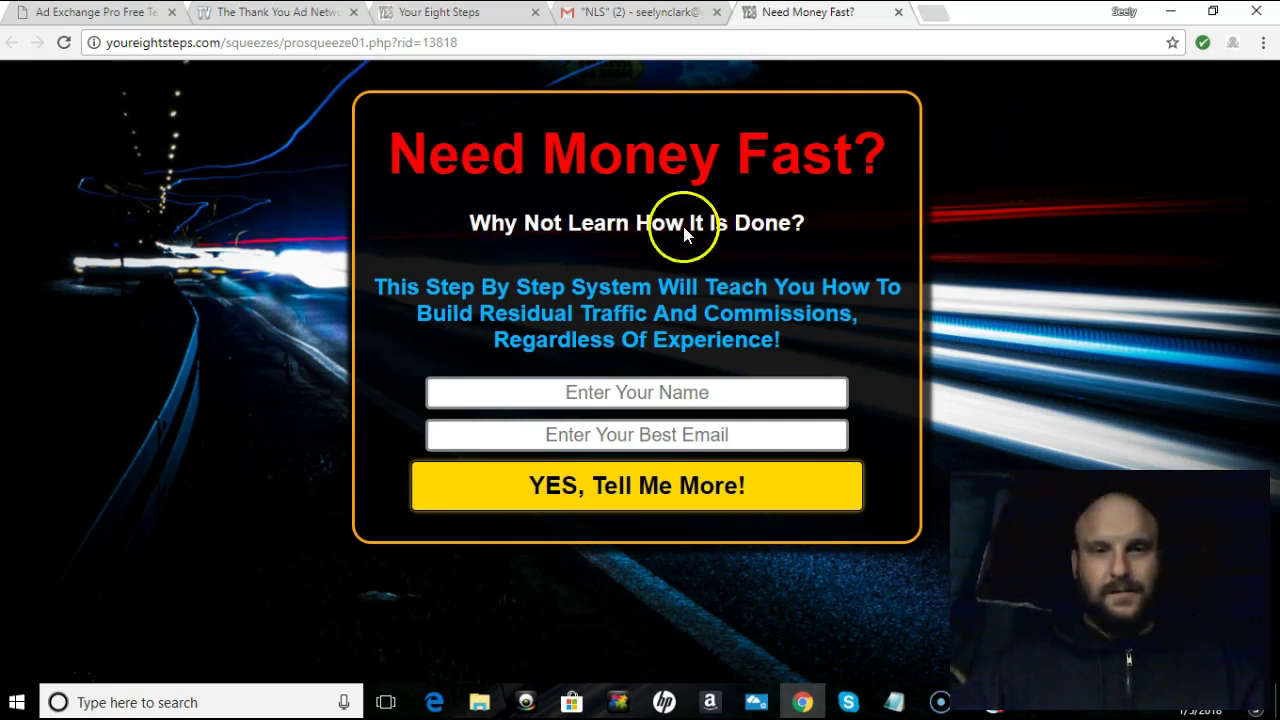
# Step: Switch to The Thank You Ad Network and reload its Manage Ads page at the new-ad form
pyautogui.click(228, 14)
pyautogui.scroll(-2, 184, 286)
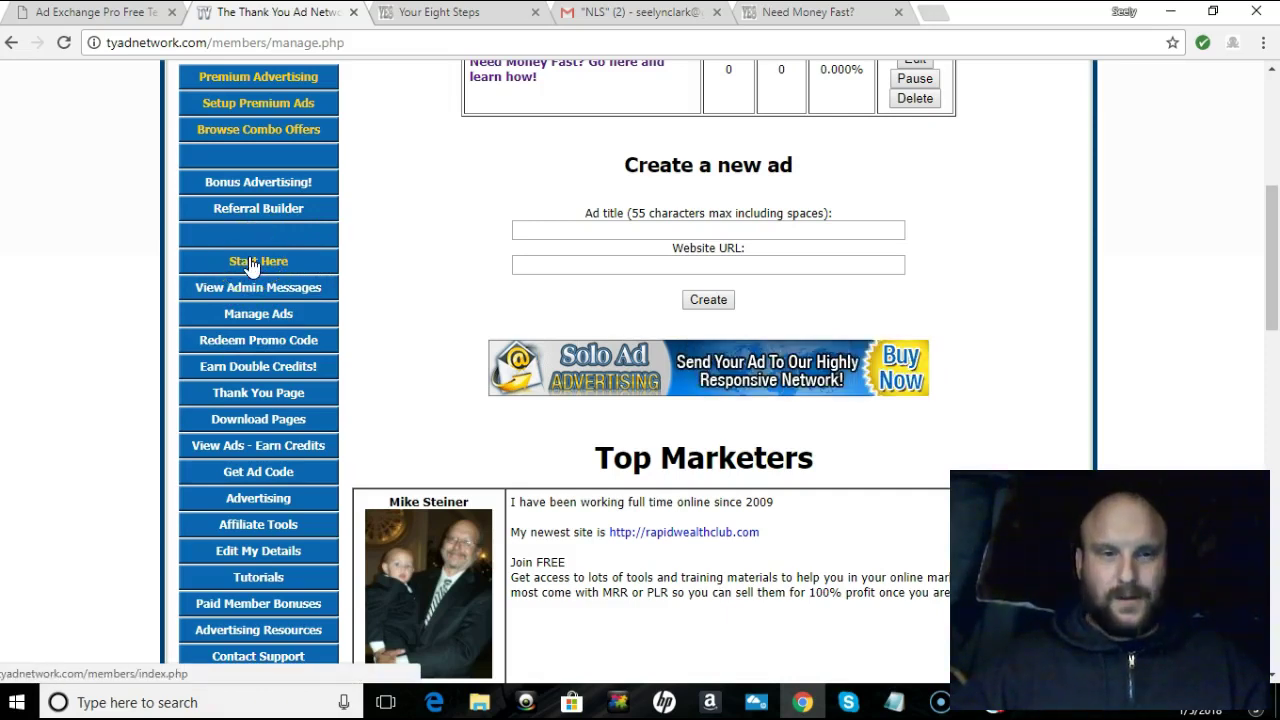
pyautogui.scroll(-2, 243, 300)
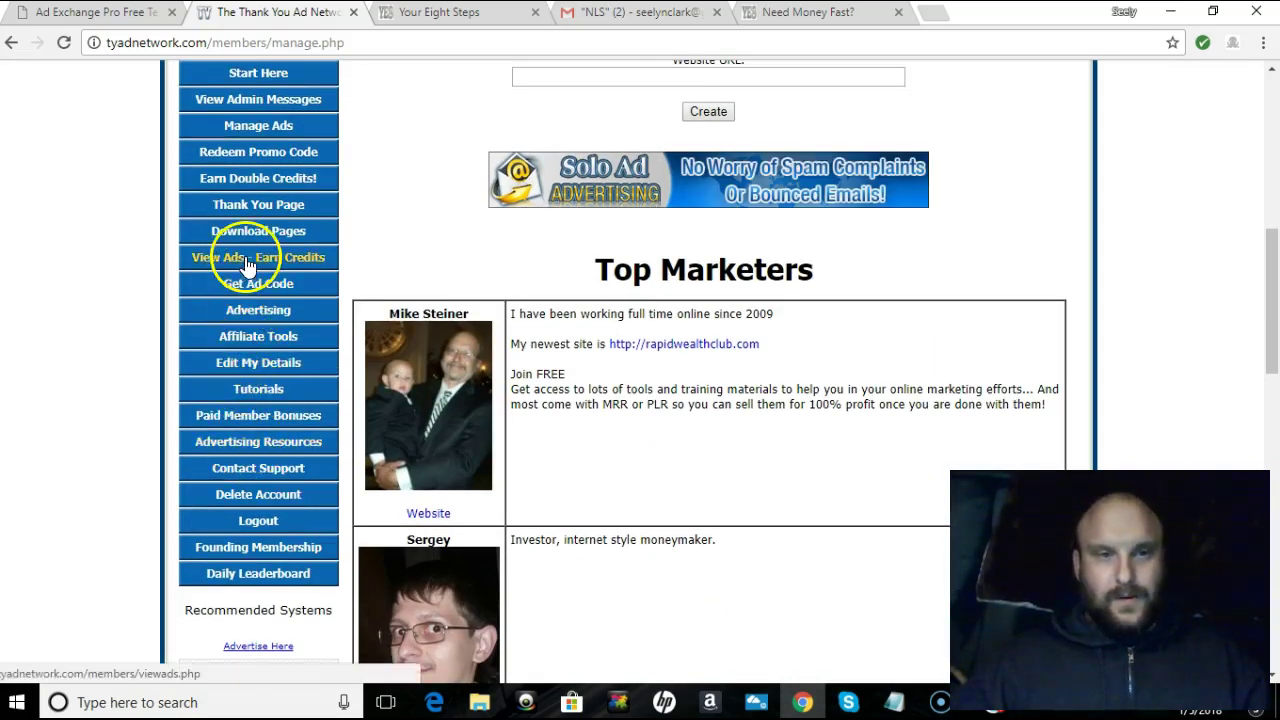
pyautogui.scroll(1, 243, 267)
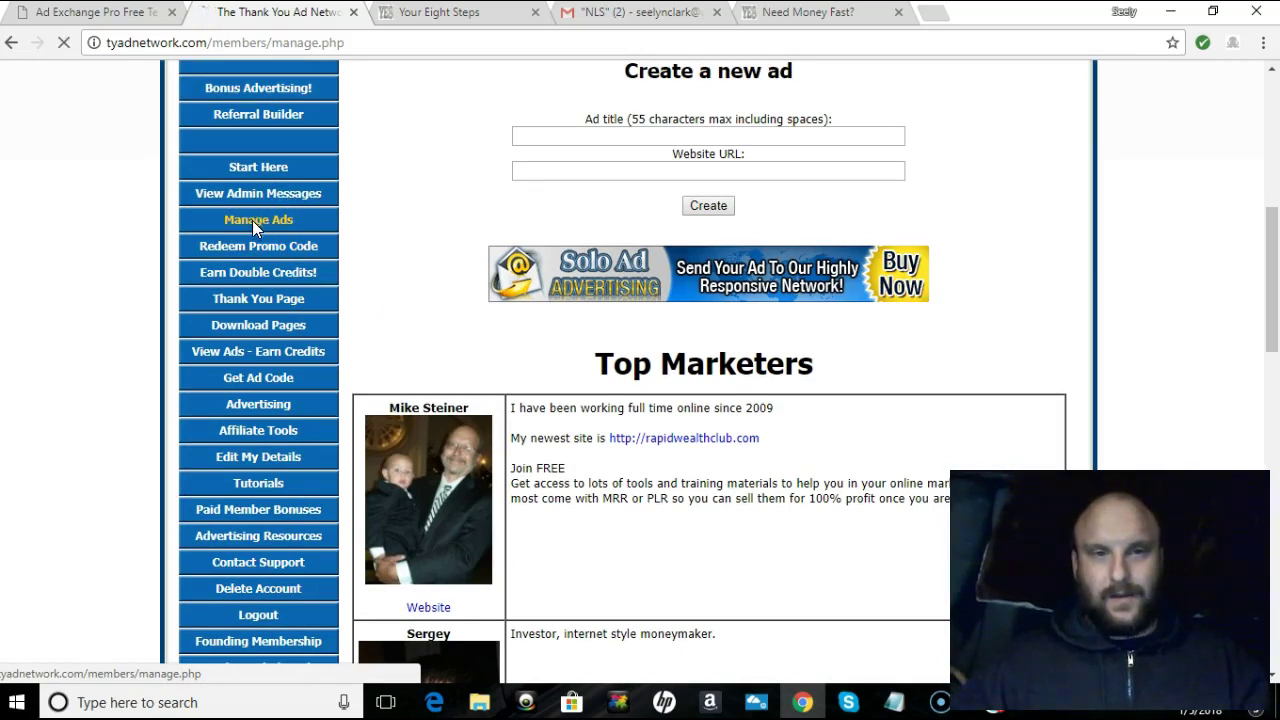
pyautogui.click(249, 230)
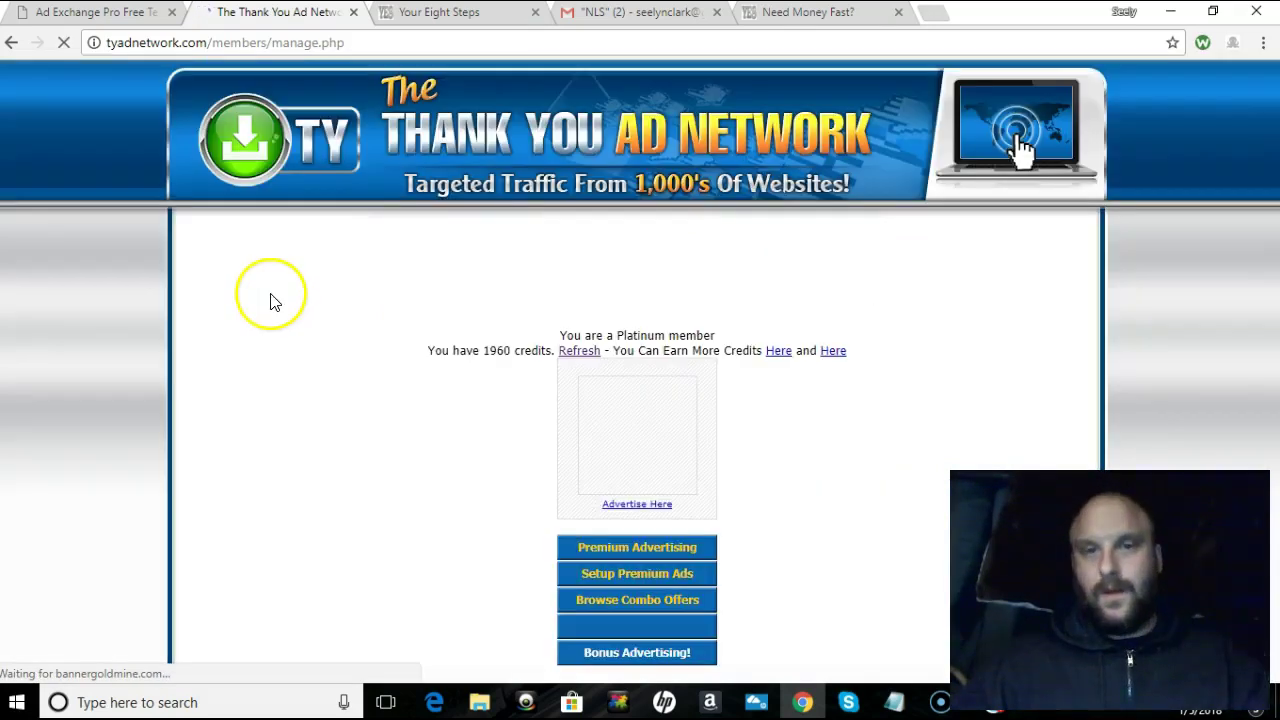
pyautogui.scroll(-4, 380, 317)
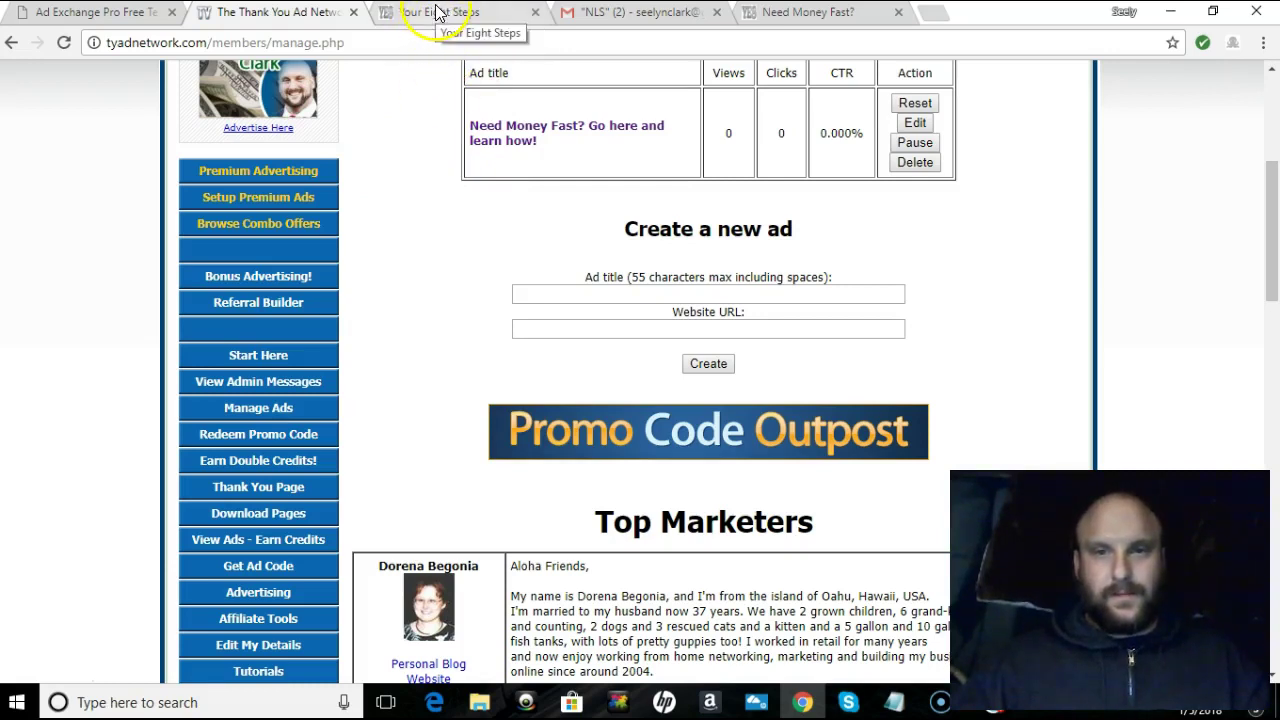
# Step: Paste the copied prosqueeze01 link as the new ad's website URL
pyautogui.rightClick(586, 331)
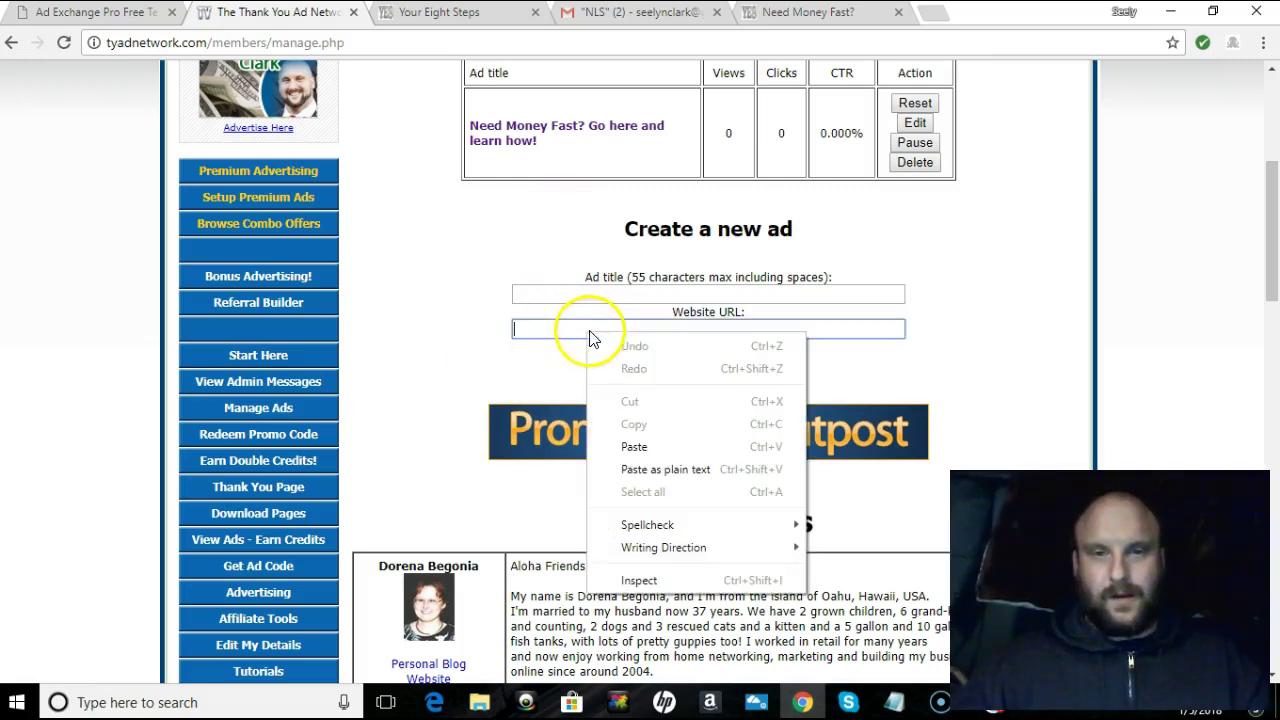
pyautogui.click(634, 446)
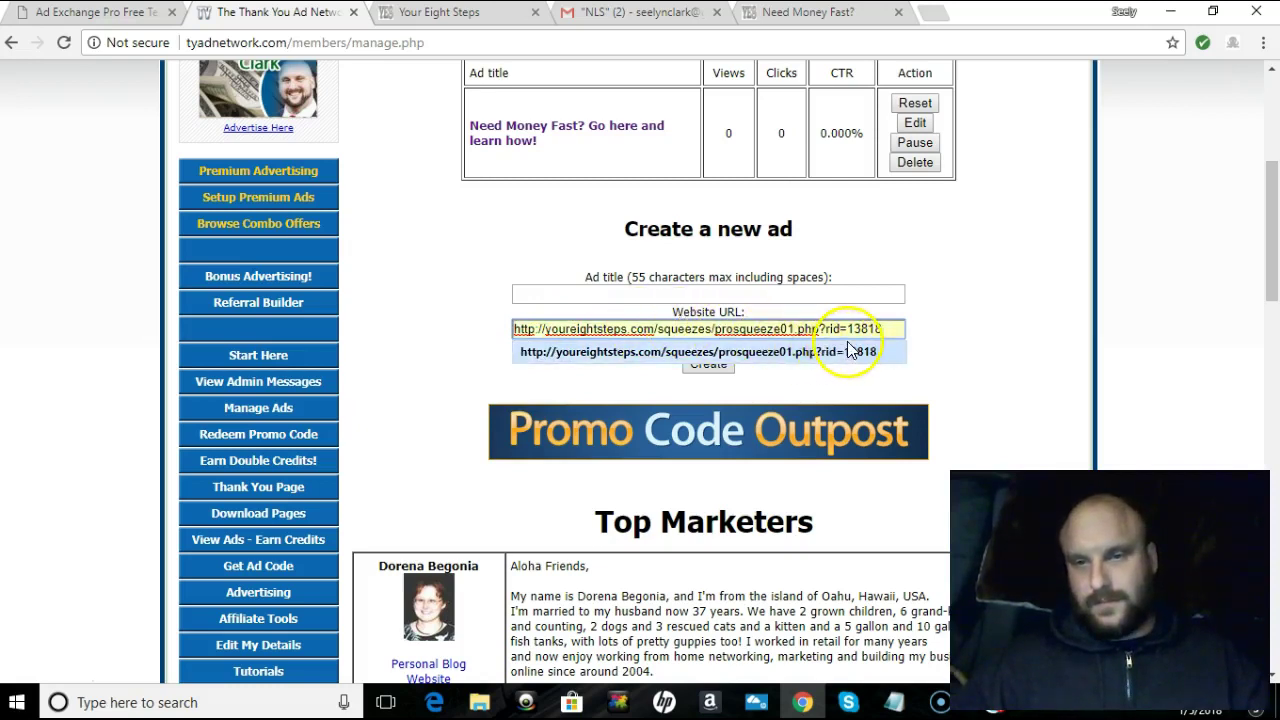
pyautogui.click(716, 368)
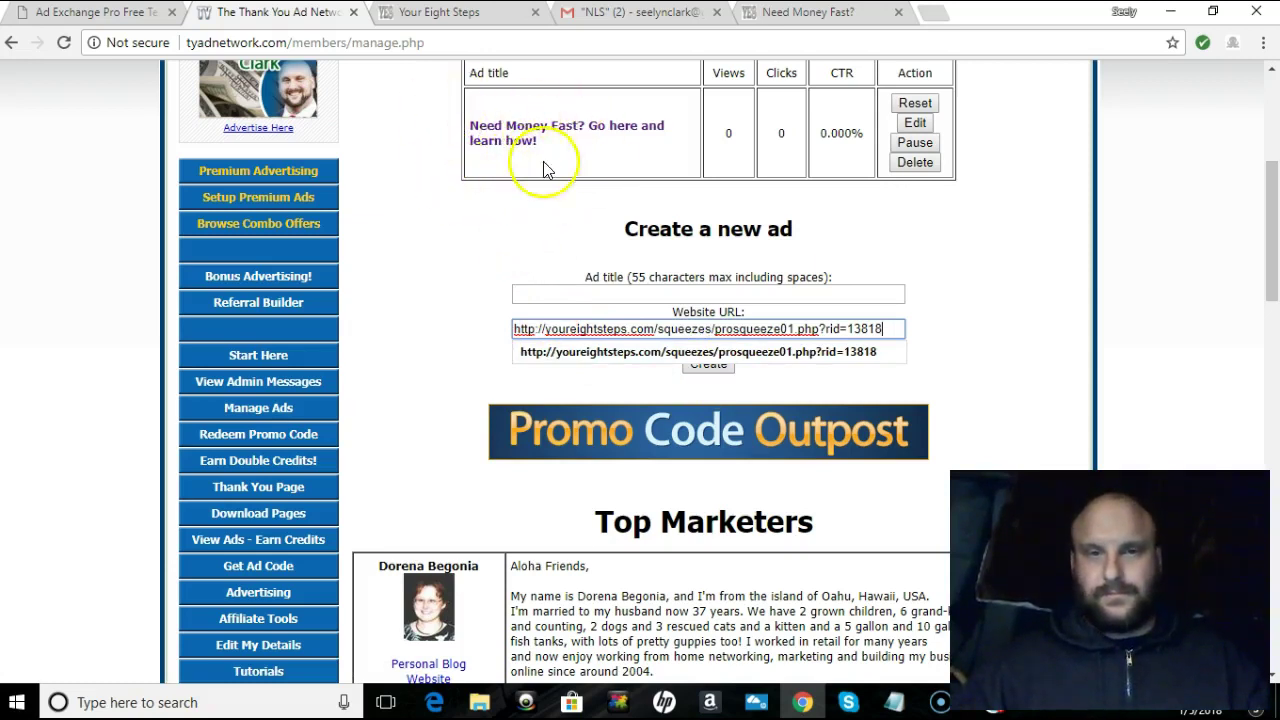
# Step: Title the new ad "Want to learn to make fast cash? Go here!" and create it
pyautogui.click(538, 291)
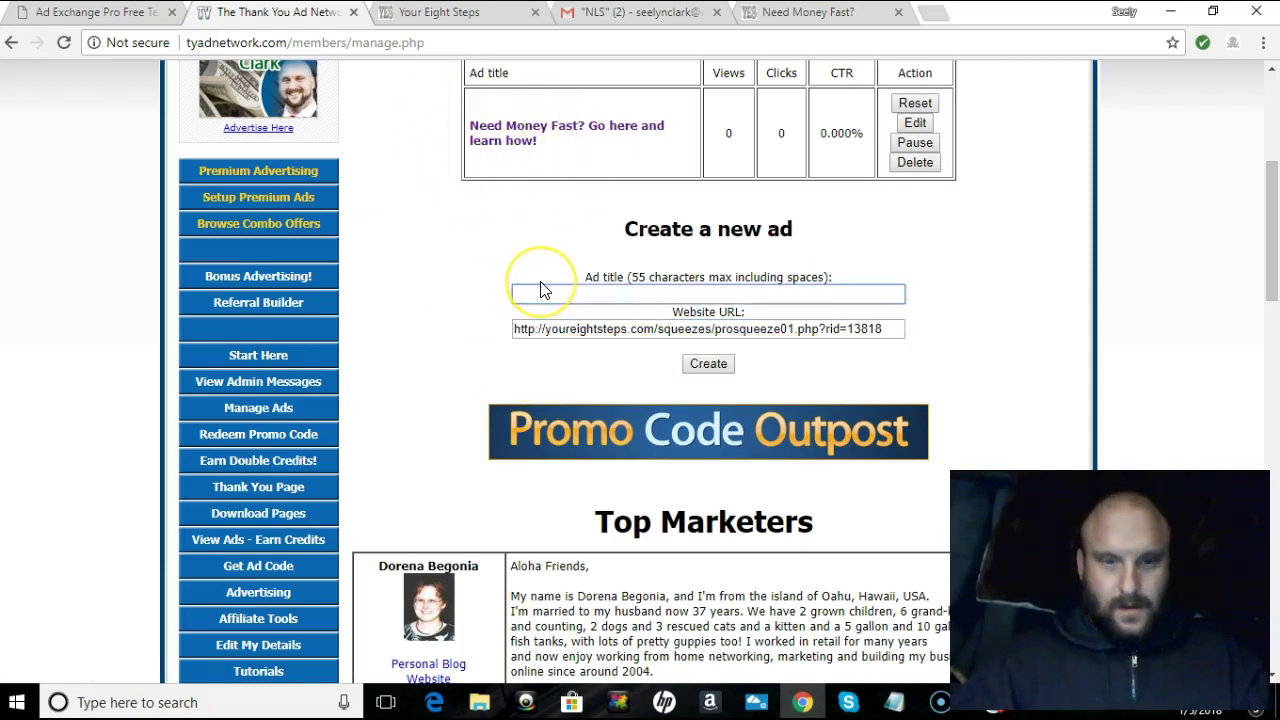
pyautogui.write('W')
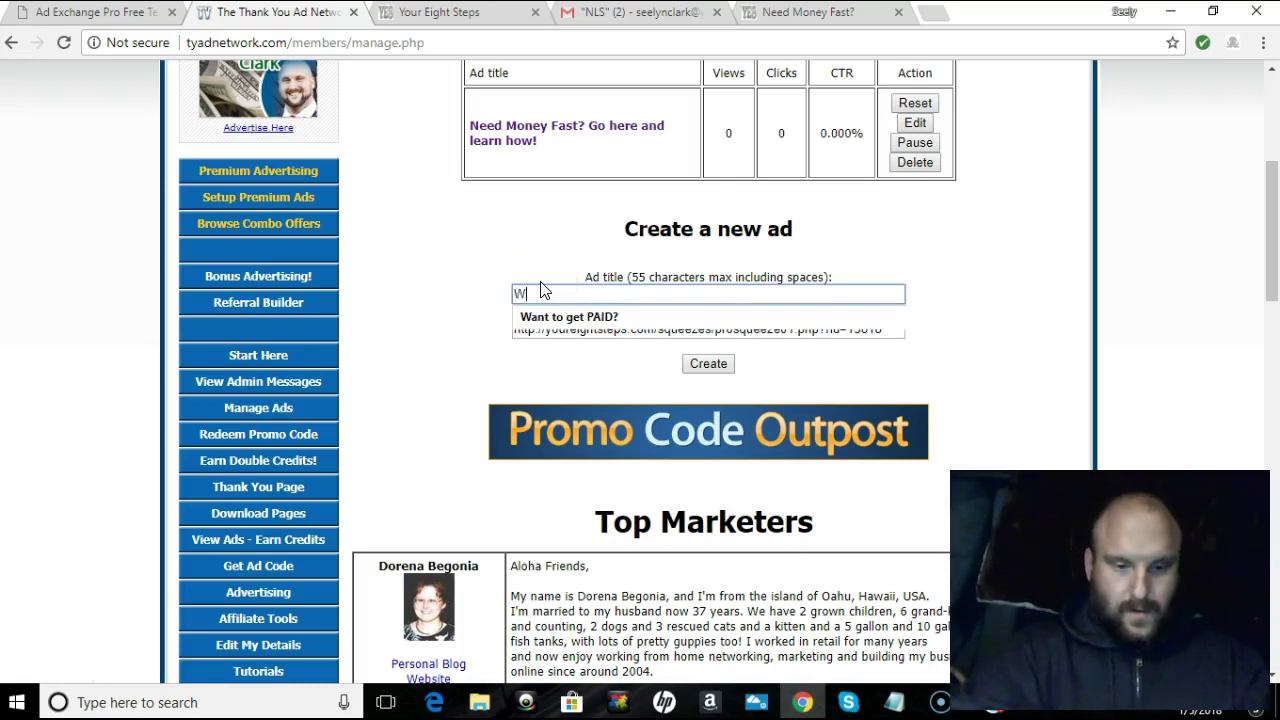
pyautogui.write('ant to learn to make fast cash')
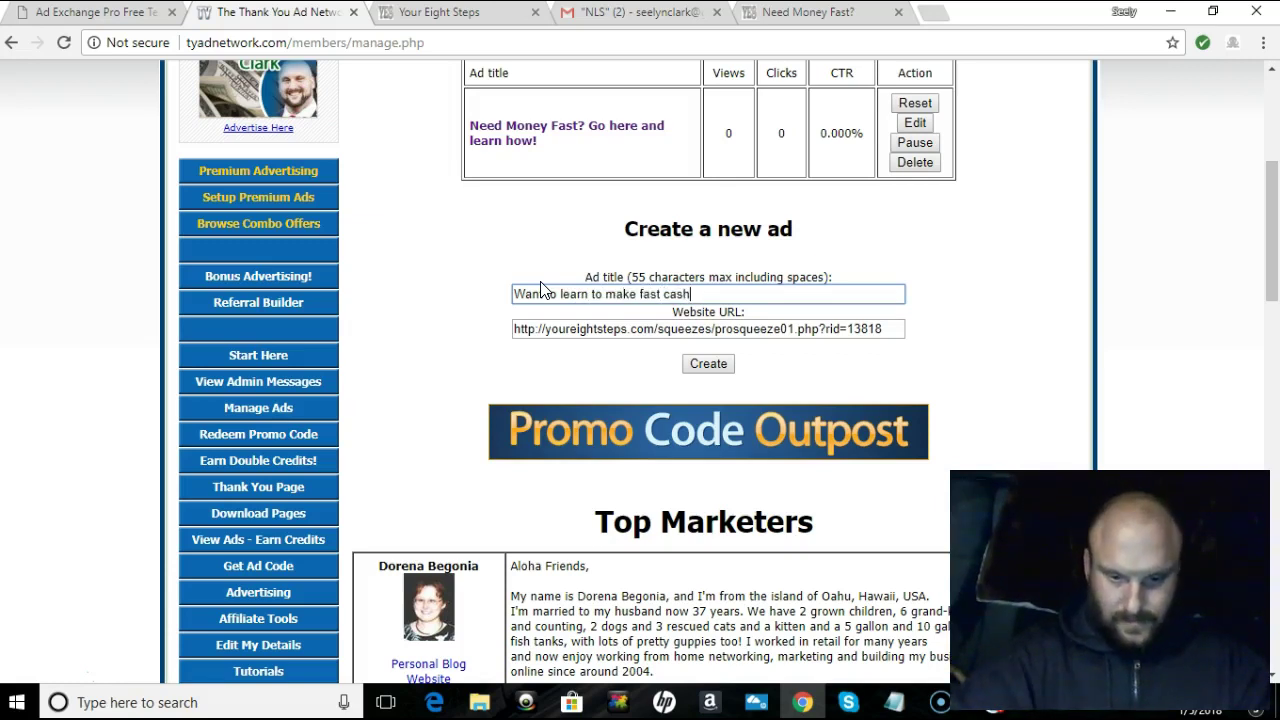
pyautogui.write('? go here')
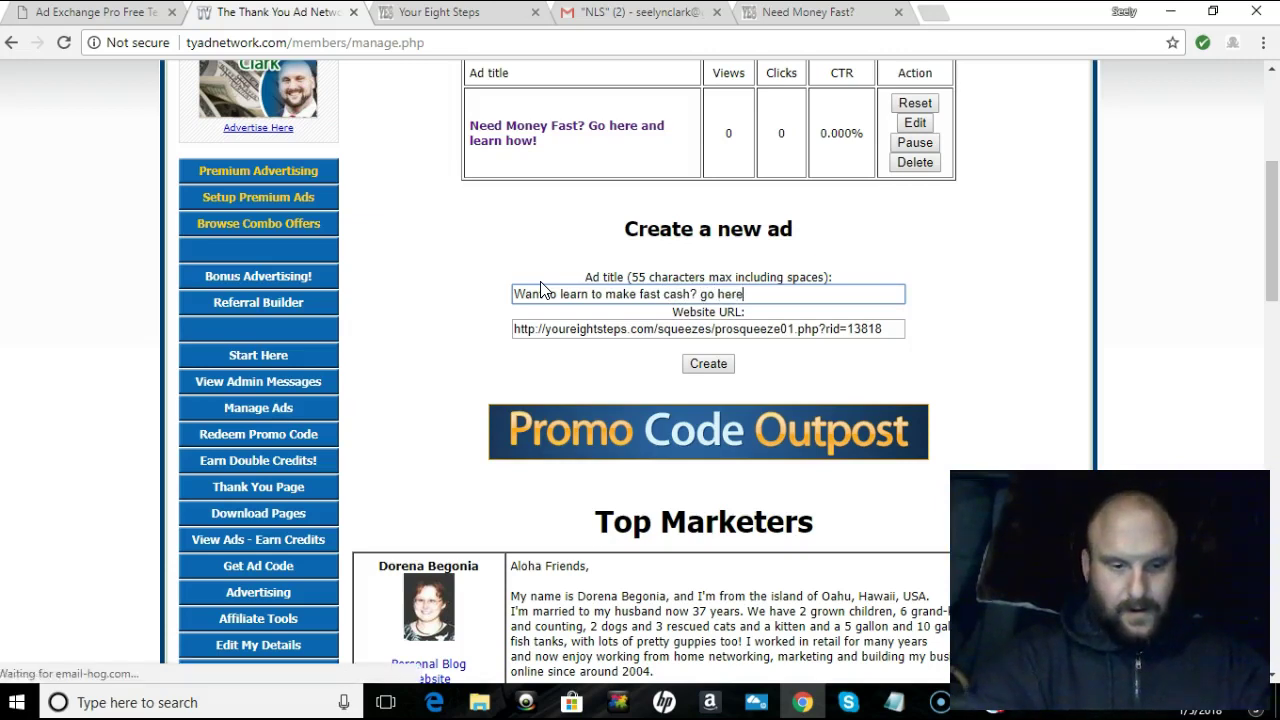
pyautogui.write('!')
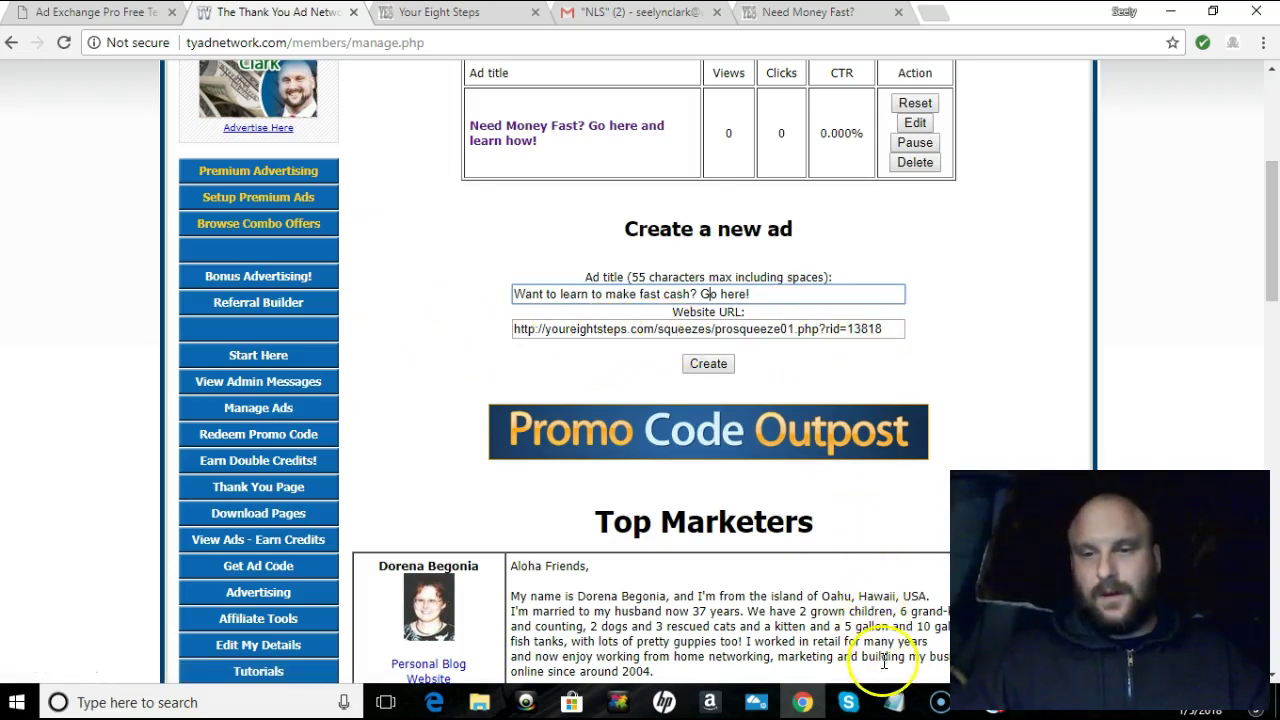
pyautogui.moveTo(896, 697)
pyautogui.moveTo(897, 660)
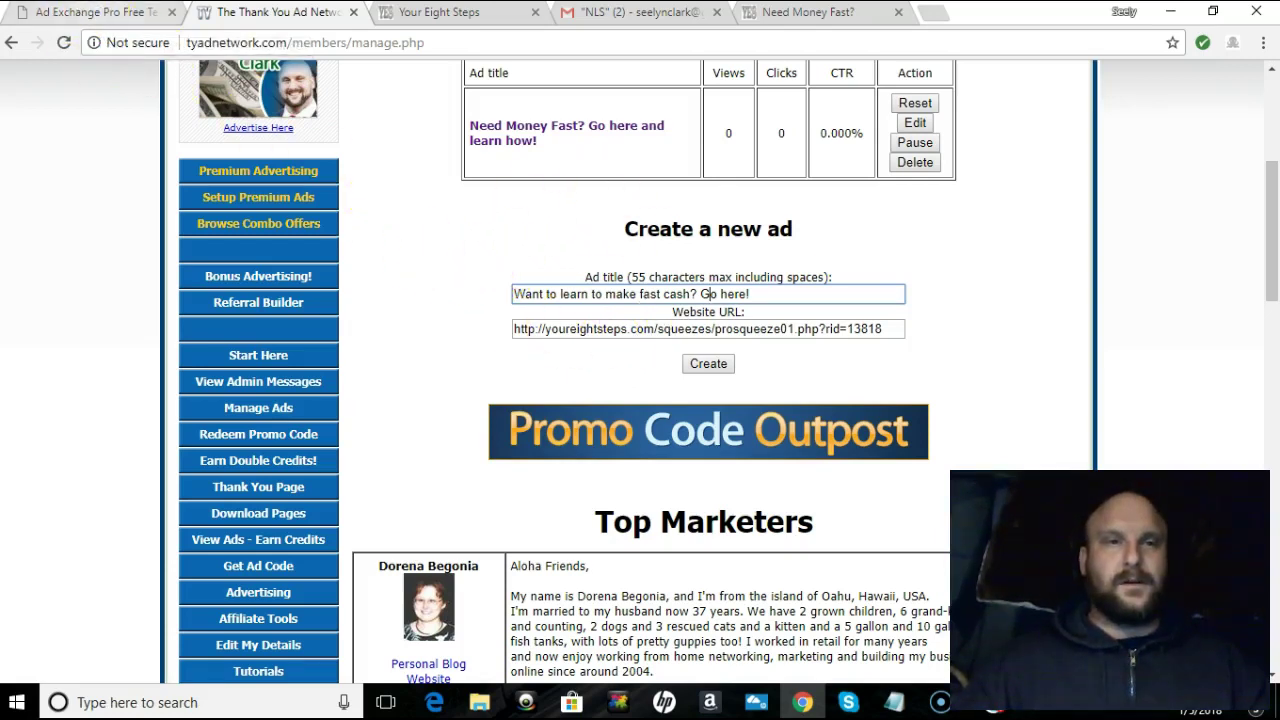
pyautogui.scroll(1, 110, 200)
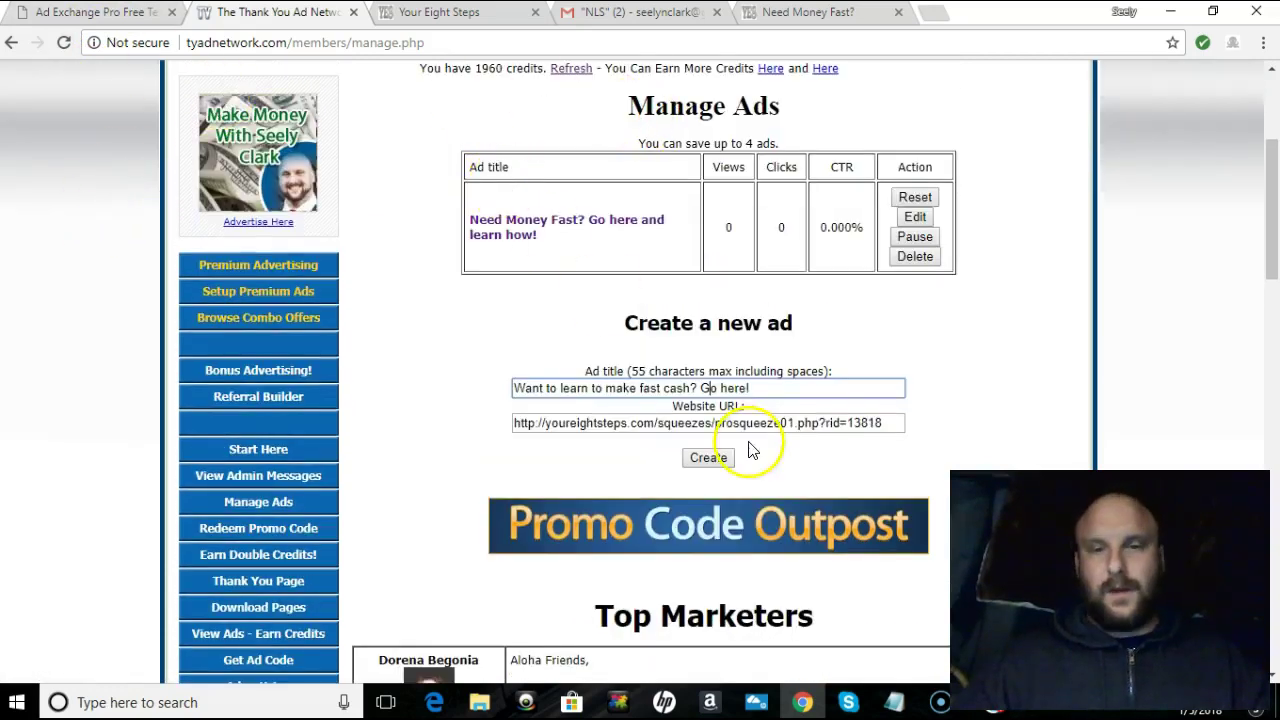
pyautogui.click(722, 468)
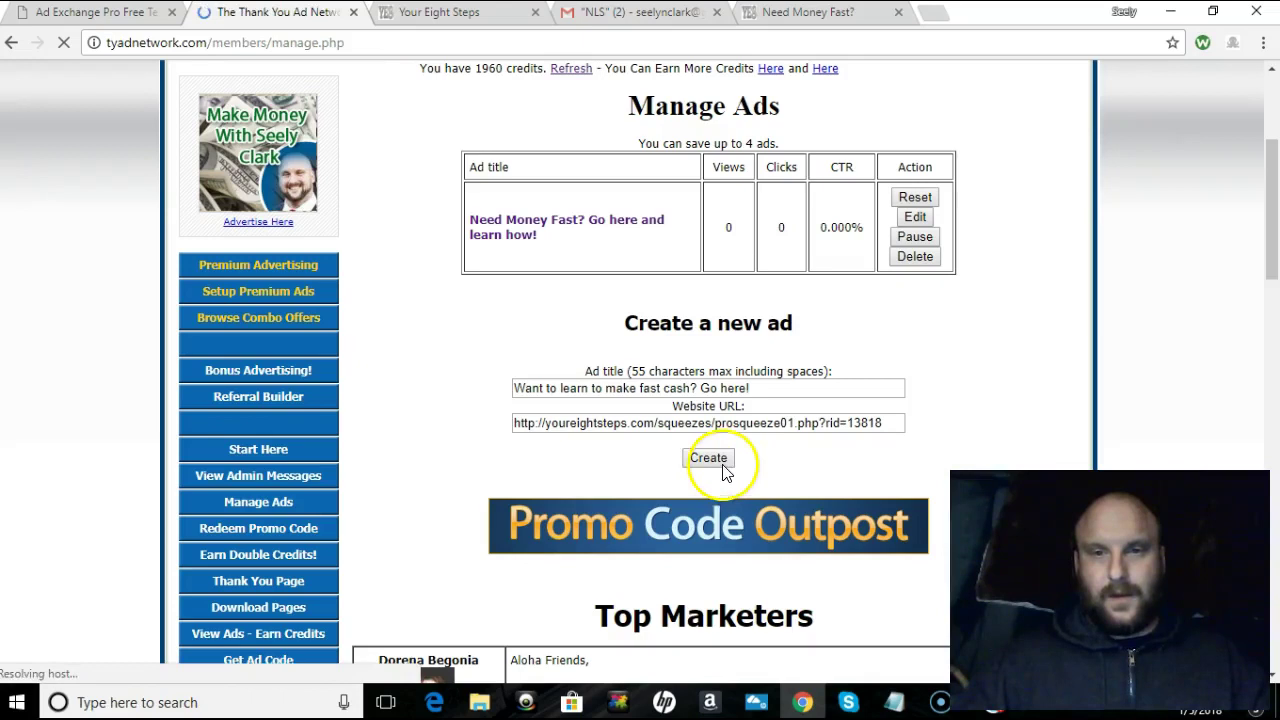
pyautogui.scroll(-3, 660, 410)
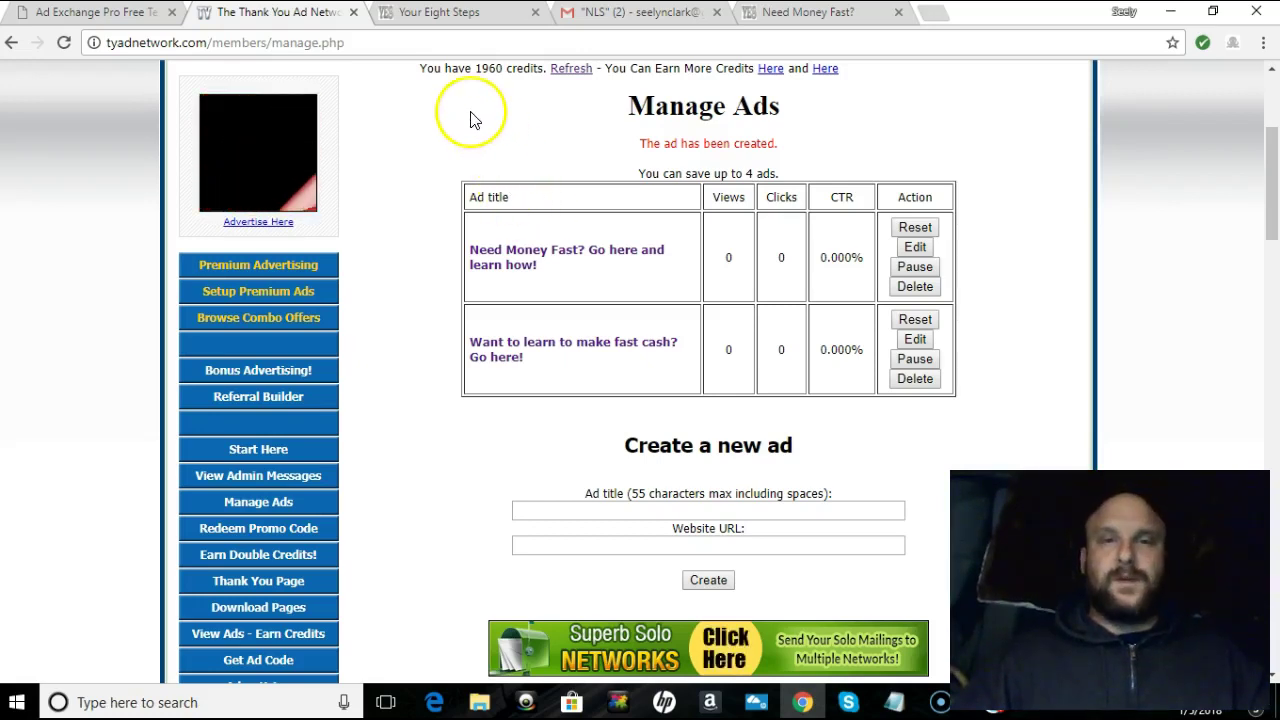
# Step: Review the Pro squeeze page links on Your Eight Steps and look through the saved text ads on Ad Exchange Pro
pyautogui.click(475, 14)
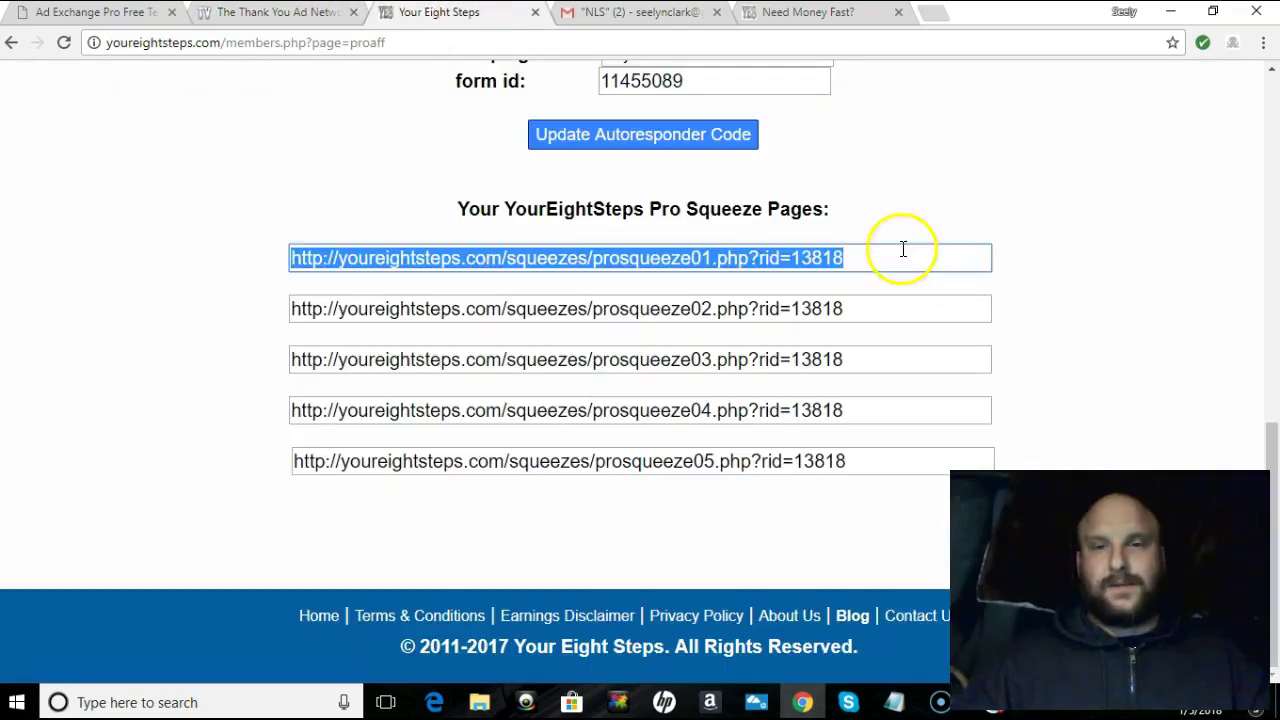
pyautogui.click(275, 25)
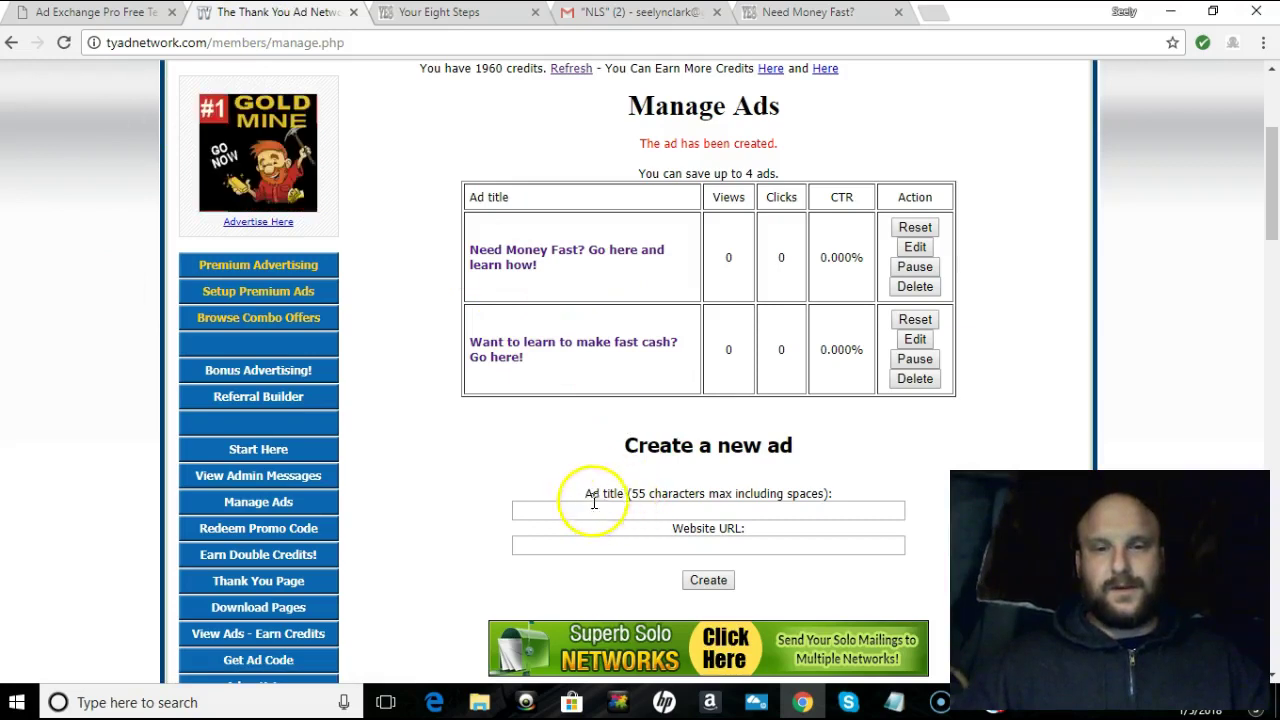
pyautogui.click(88, 14)
pyautogui.scroll(-4, 143, 271)
pyautogui.scroll(-6, 138, 268)
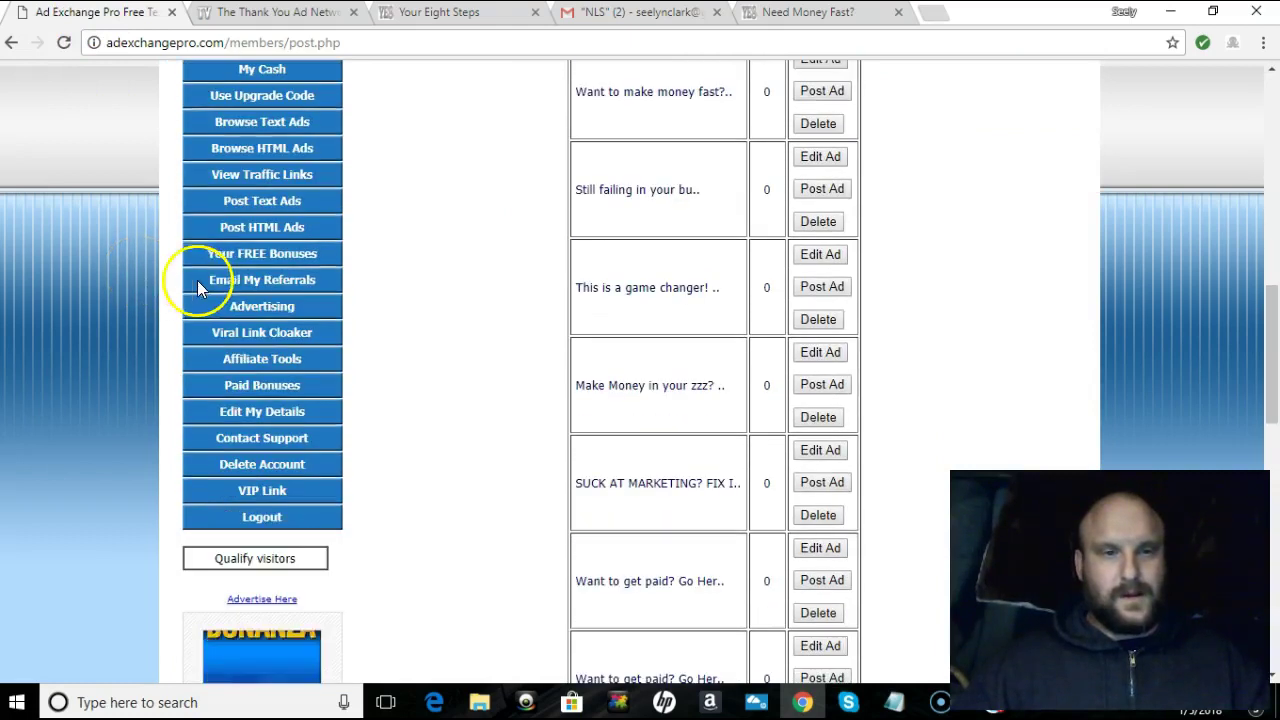
pyautogui.scroll(1, 165, 265)
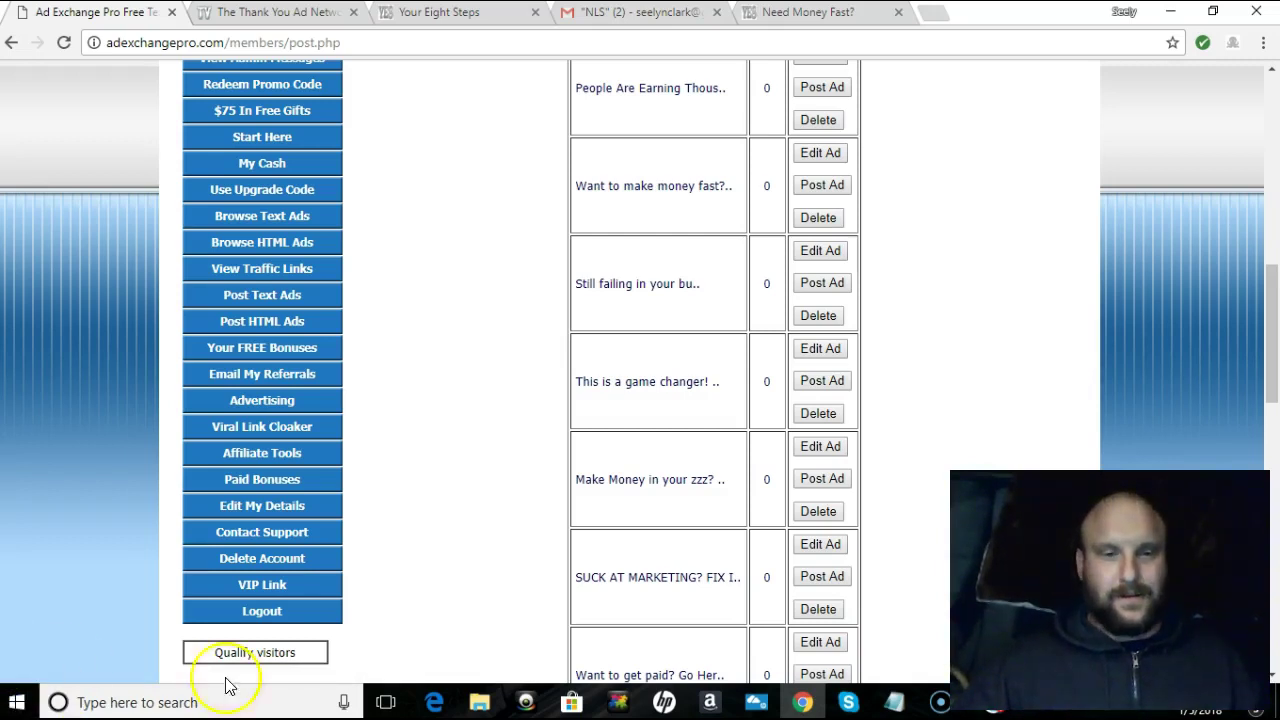
pyautogui.click(940, 702)
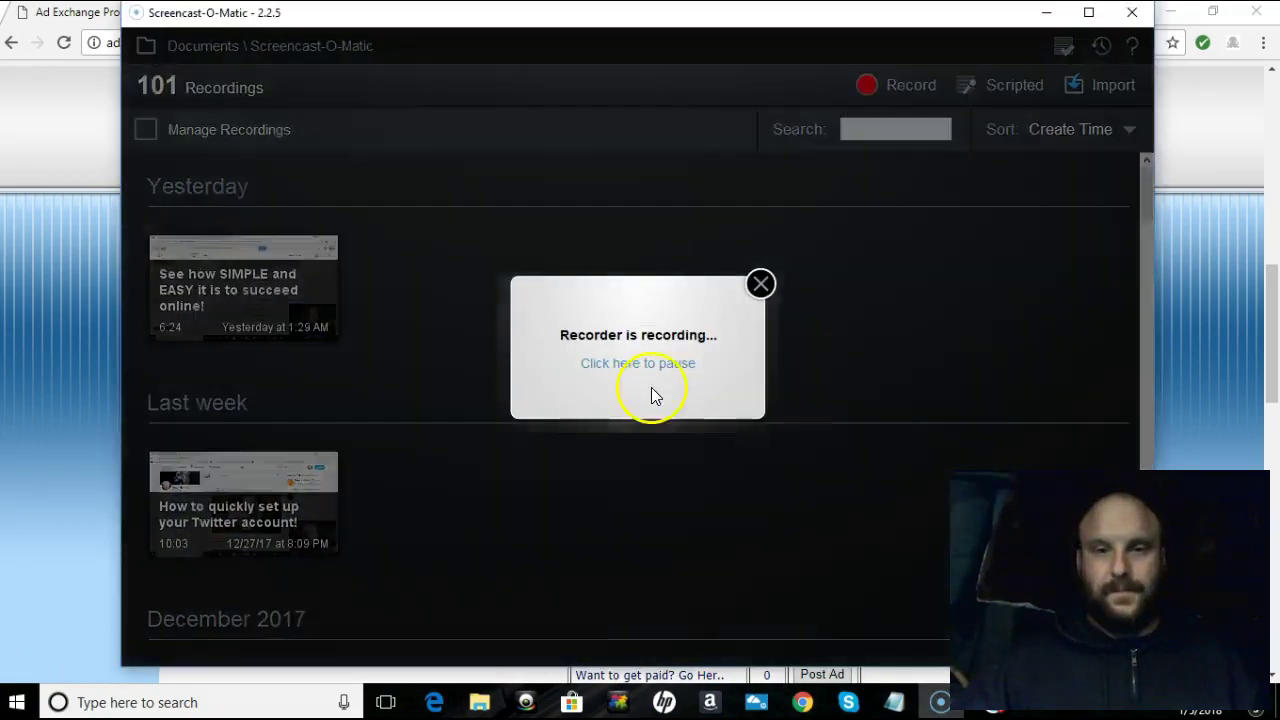